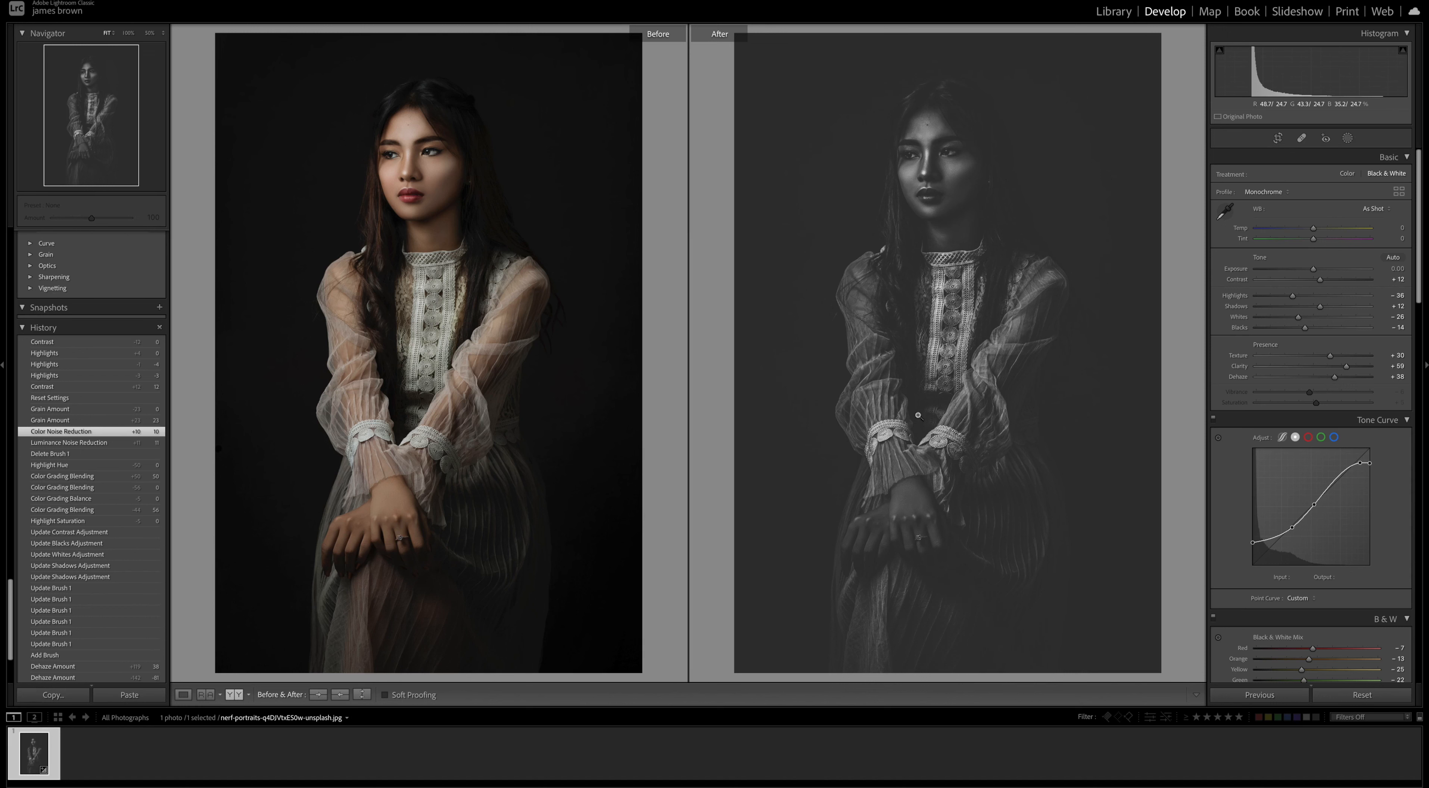
Reset all develop settings of the portrait and leave the before/after comparison for the single-photo view.
click(1361, 695)
key(y)
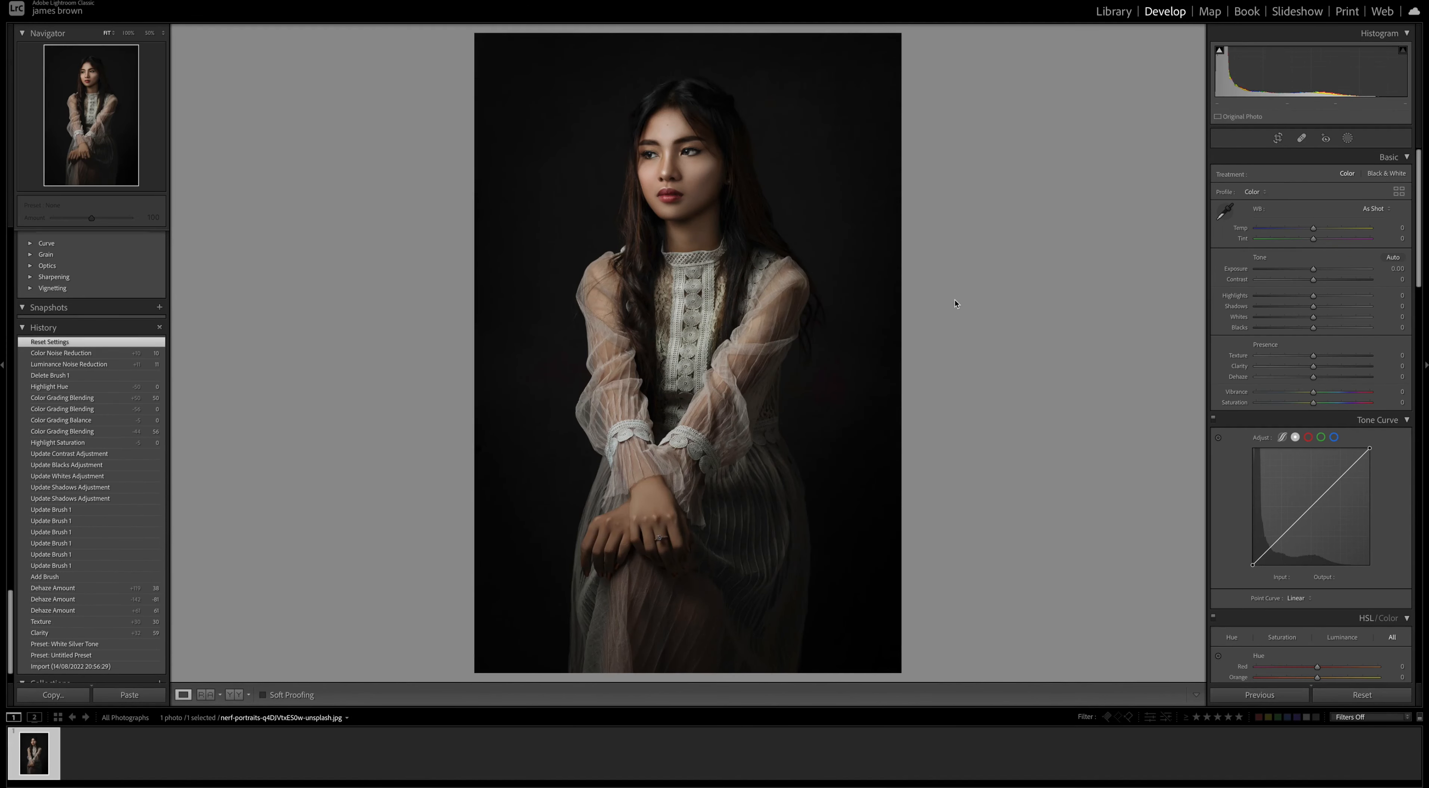
Adjust the photo's tone with Contrast +12, Highlights −37, Shadows +12, Whites −26 and Blacks −15.
drag(1314, 280, 1321, 282)
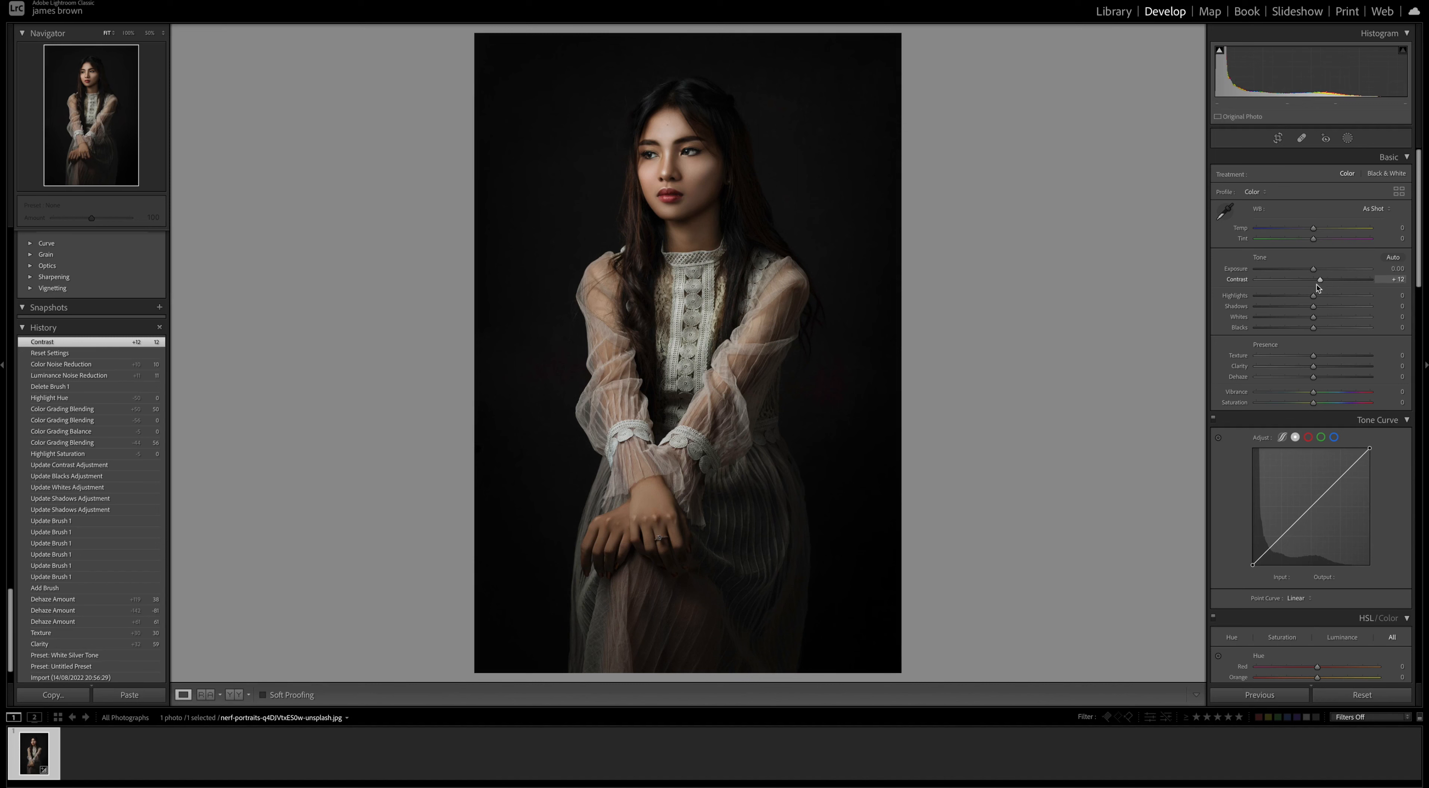
drag(1314, 298, 1294, 302)
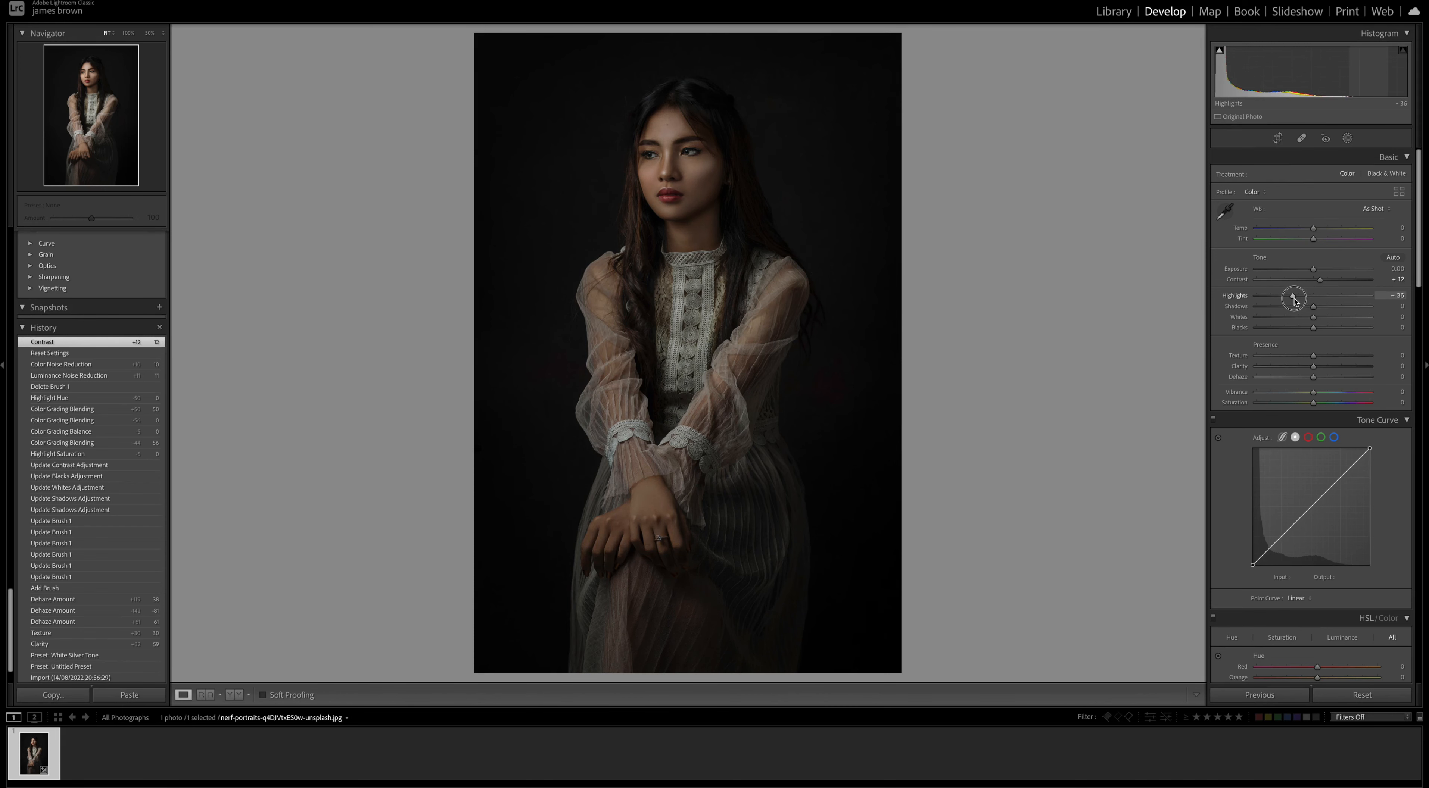
mouse_move(1294, 300)
mouse_down()
mouse_move(1279, 302)
mouse_move(1292, 301)
mouse_up()
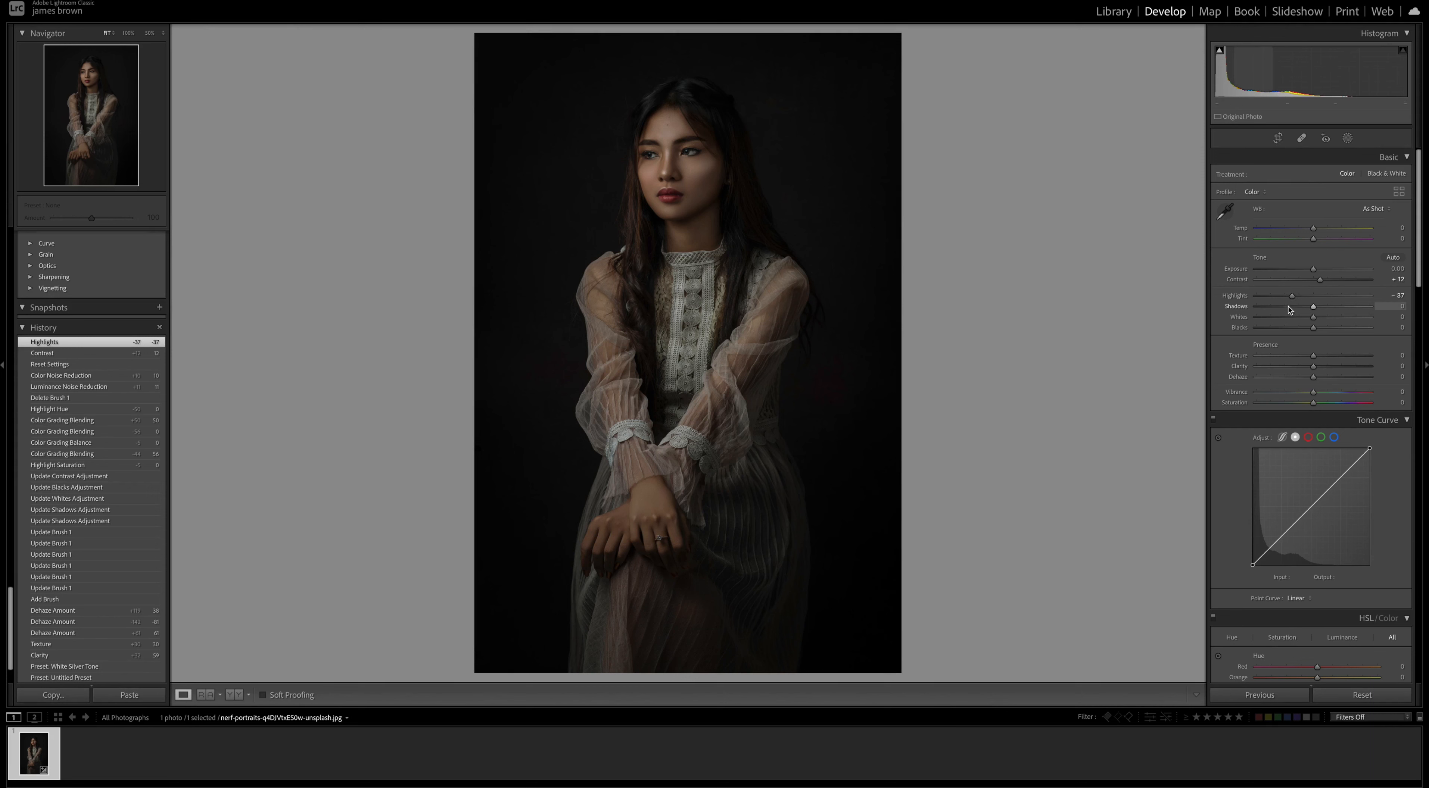
drag(1312, 306, 1320, 309)
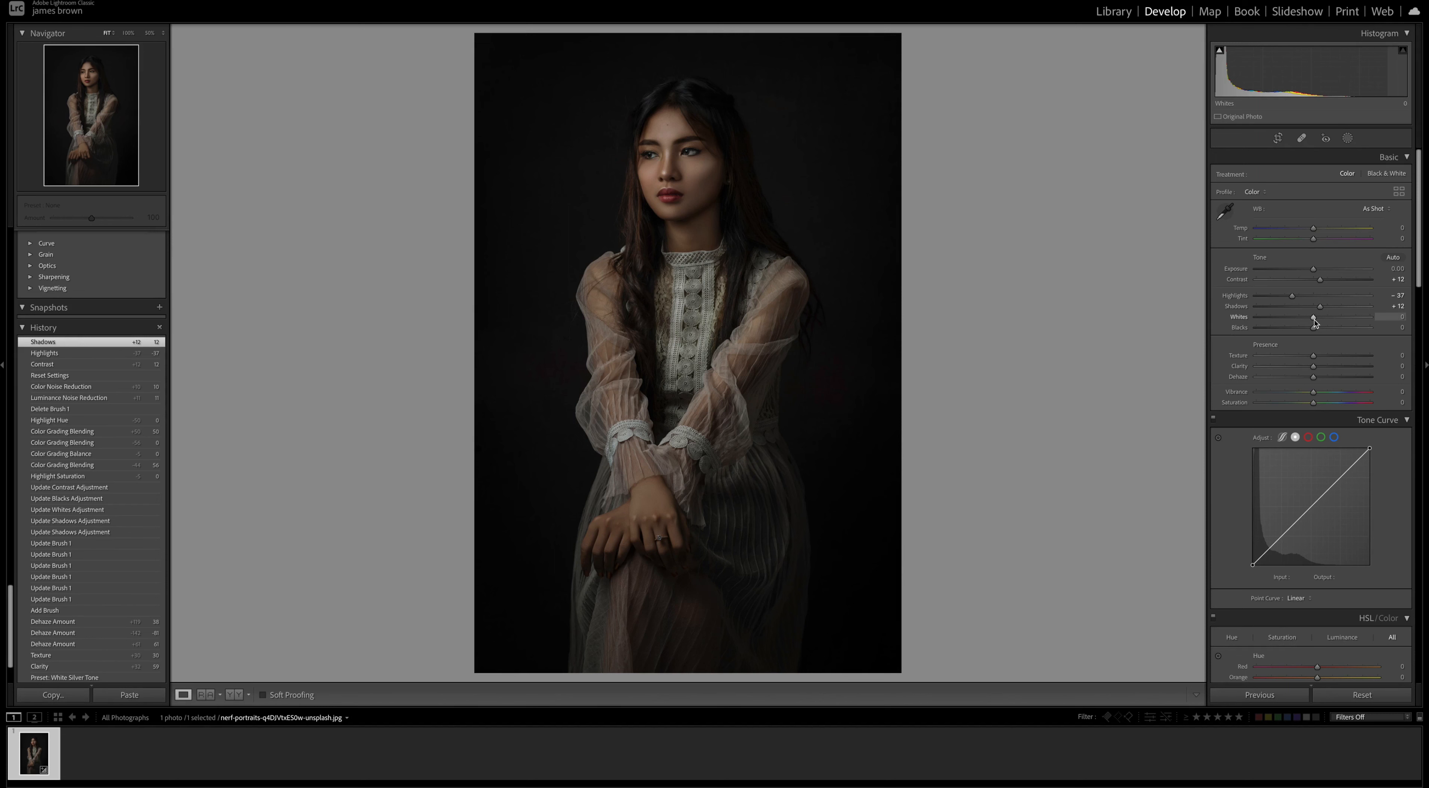
drag(1313, 320, 1299, 323)
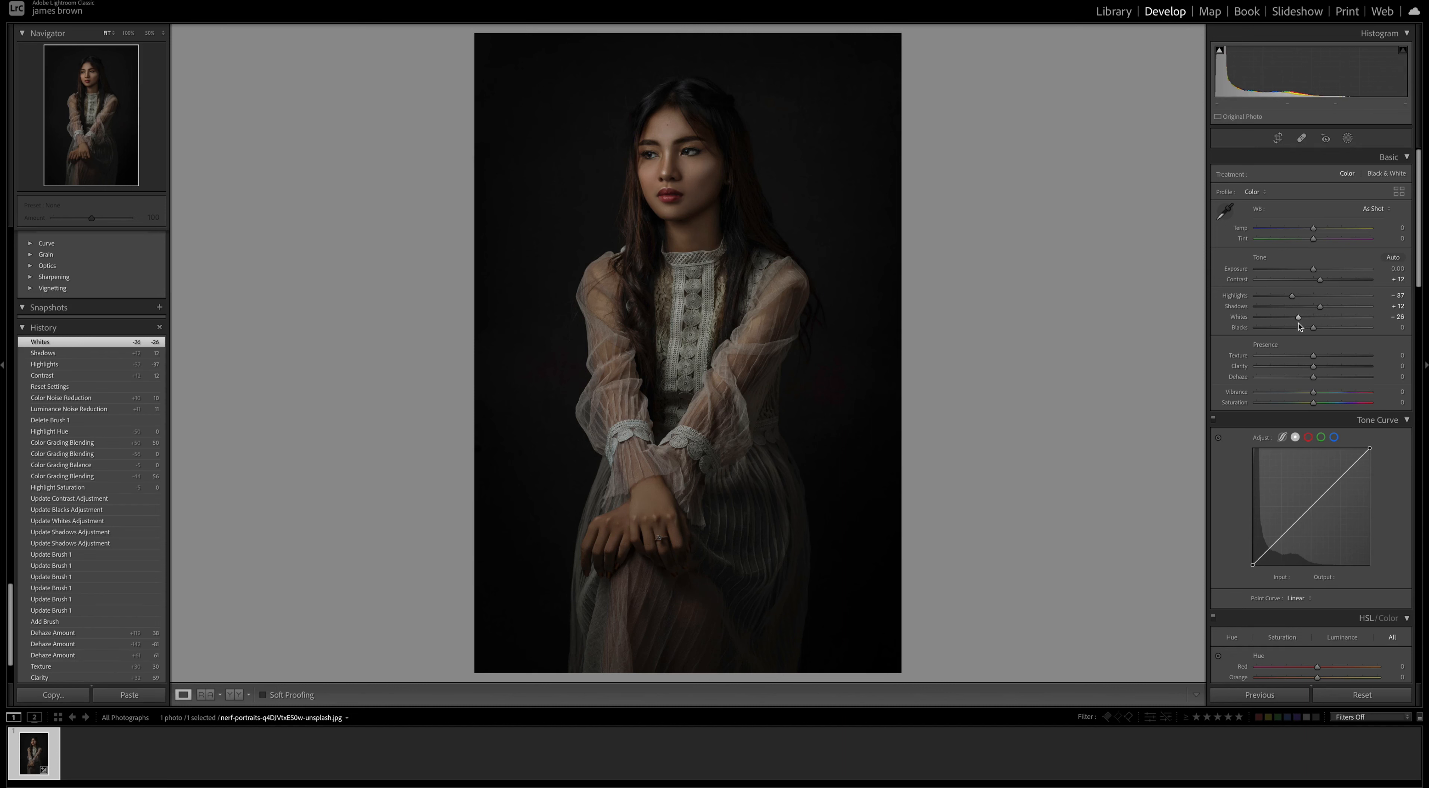
drag(1314, 331, 1305, 331)
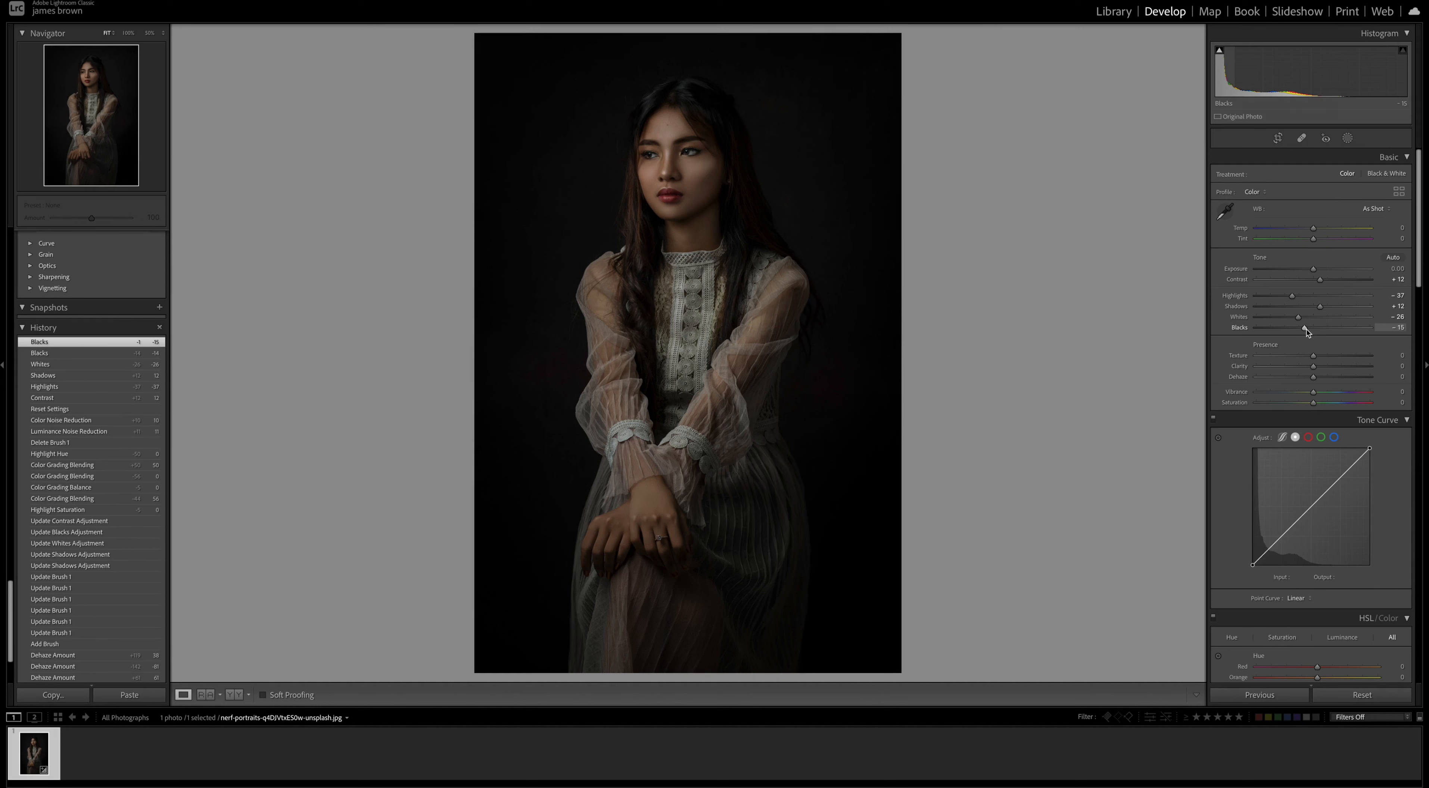
Strengthen the photo's presence with Texture +30, Clarity +59 and Dehaze +39.
scroll(1309, 327, down, 1)
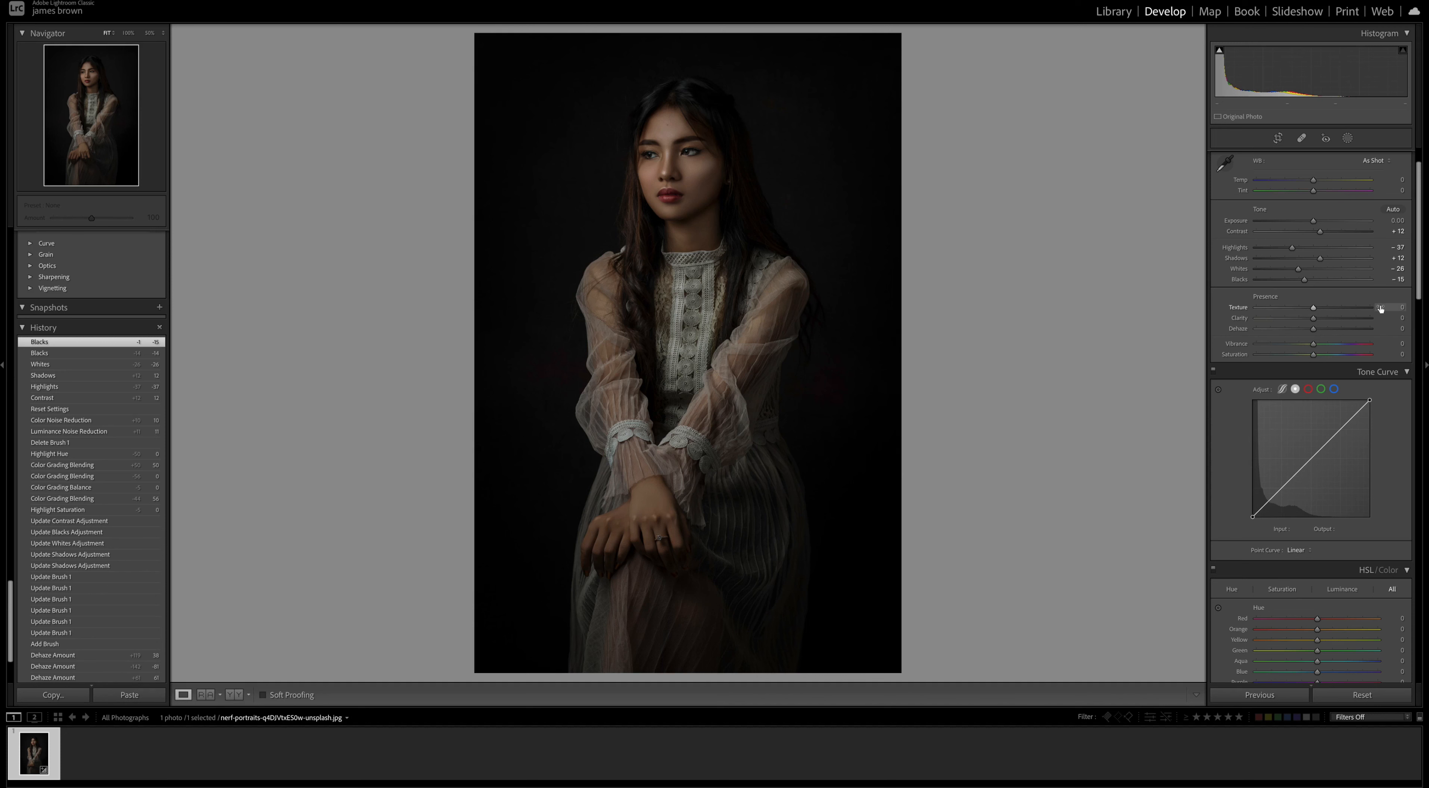
drag(1314, 309, 1349, 321)
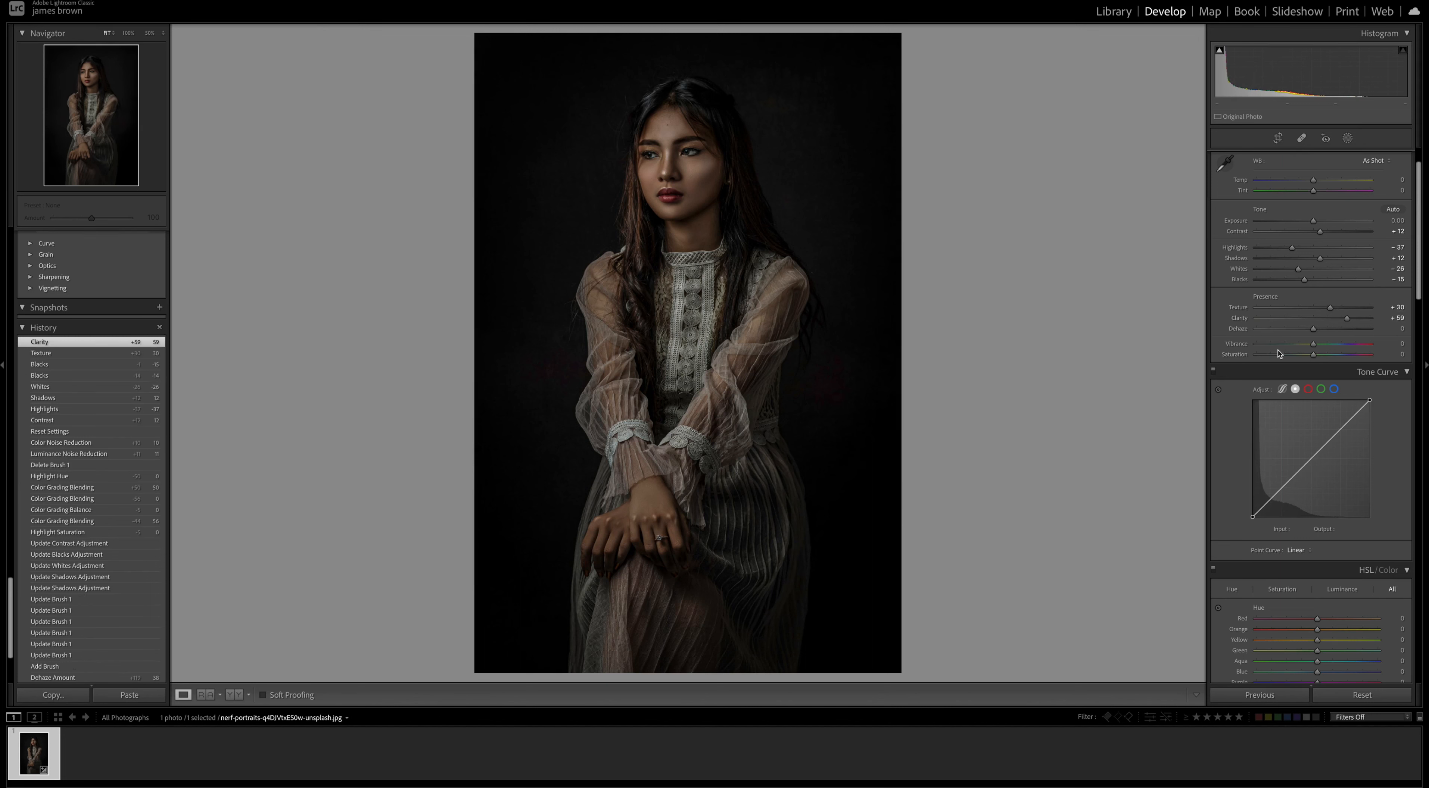
drag(1313, 329, 1335, 332)
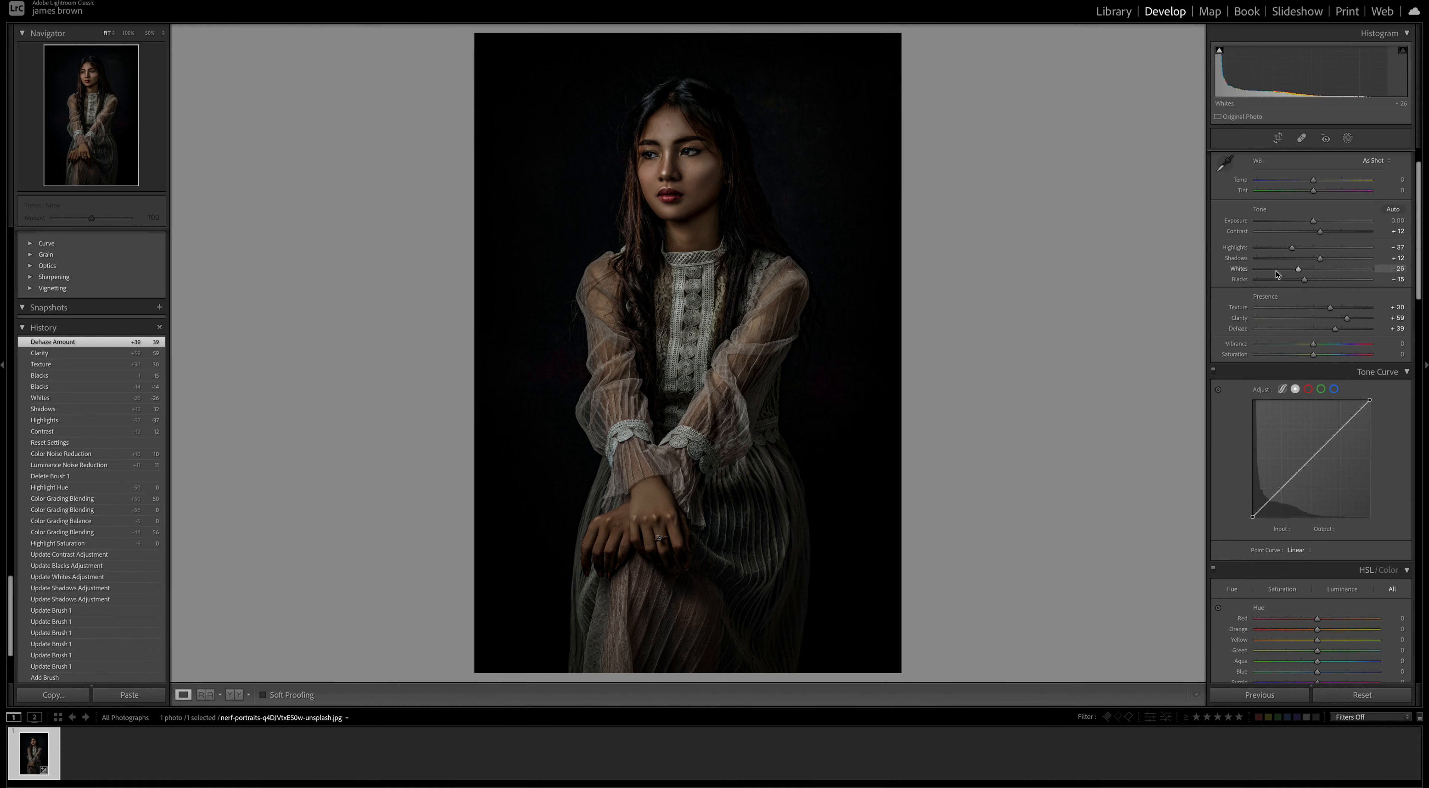
Compare the edited face up close with the original in a side-by-side before/after view.
scroll(1276, 274, up, 2)
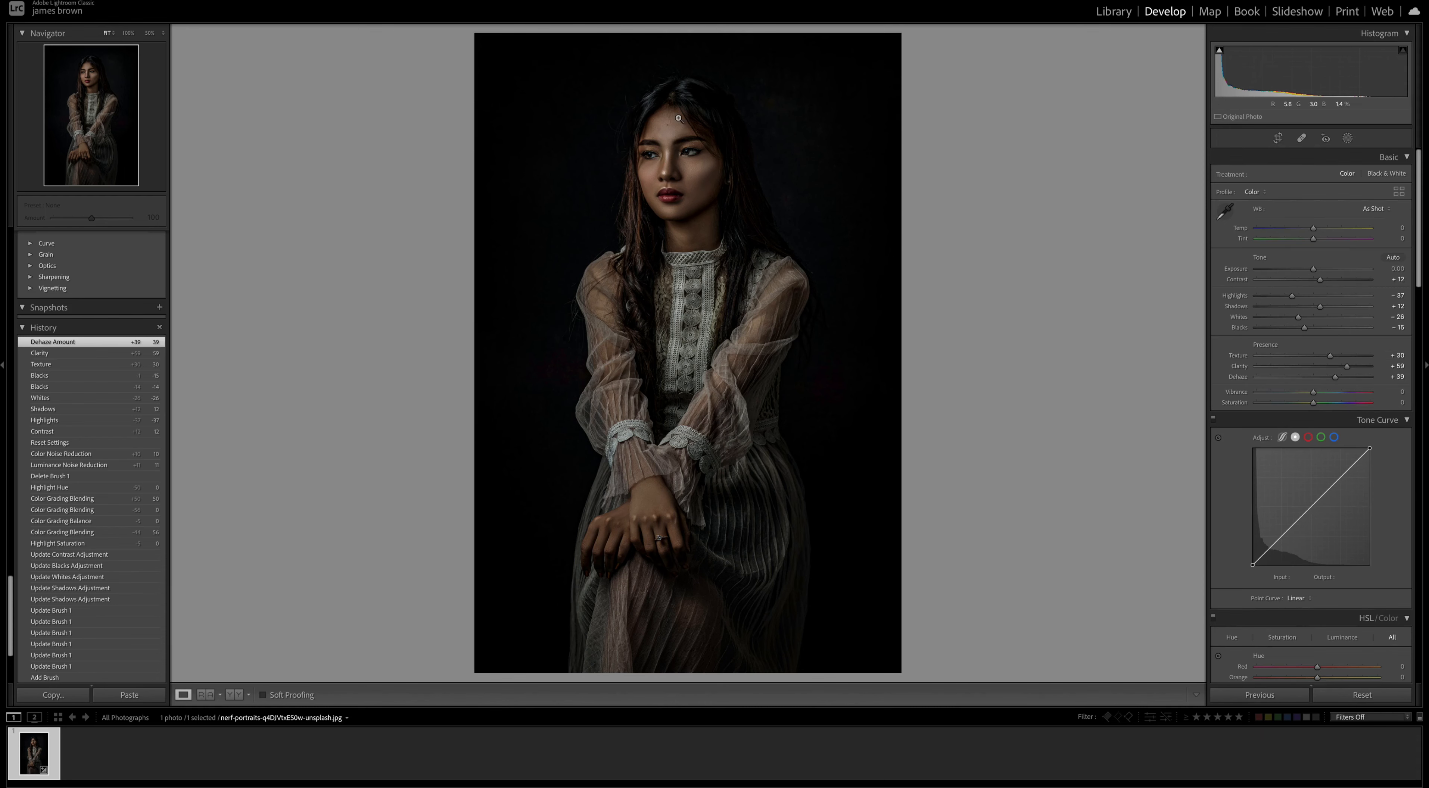
click(662, 164)
drag(681, 191, 670, 296)
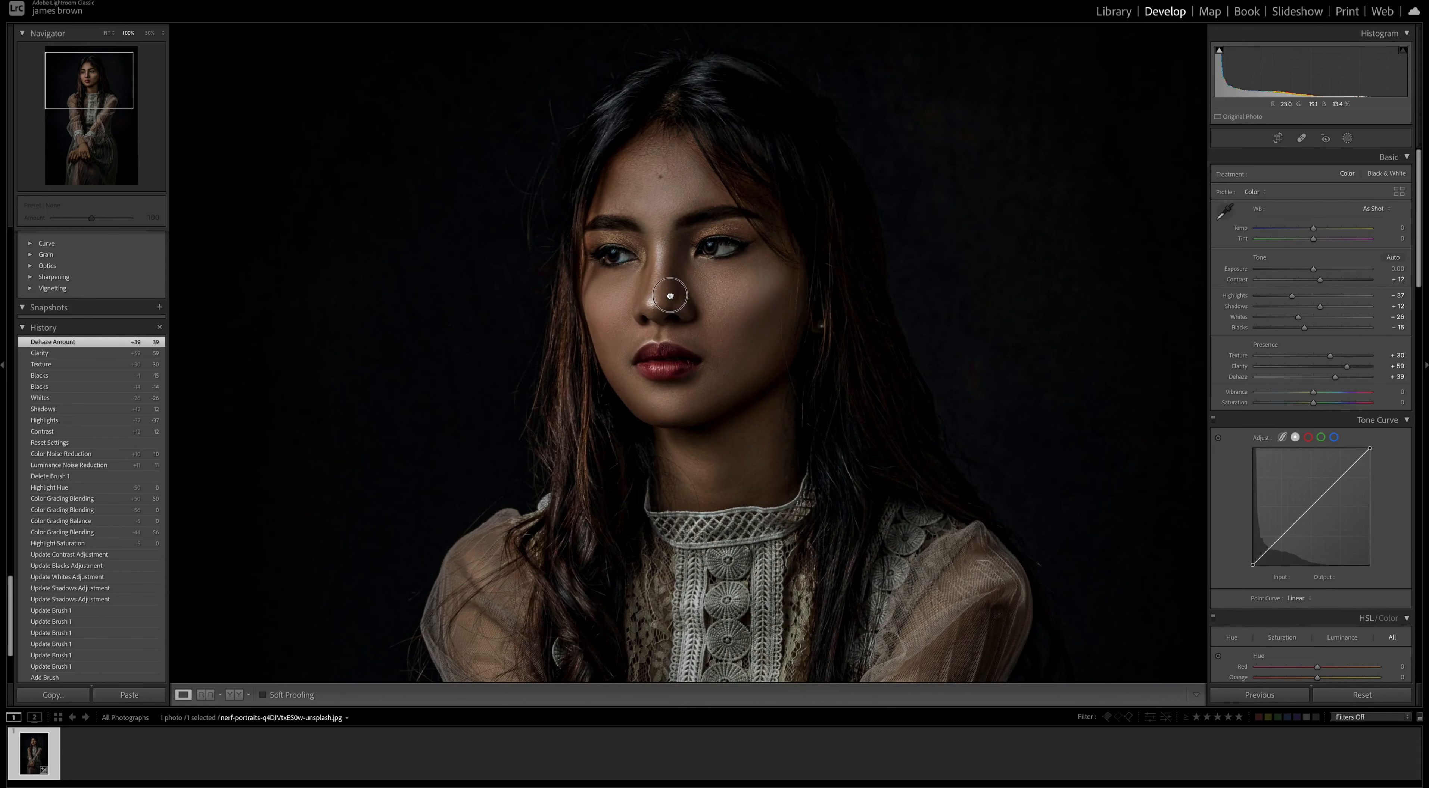
key(y)
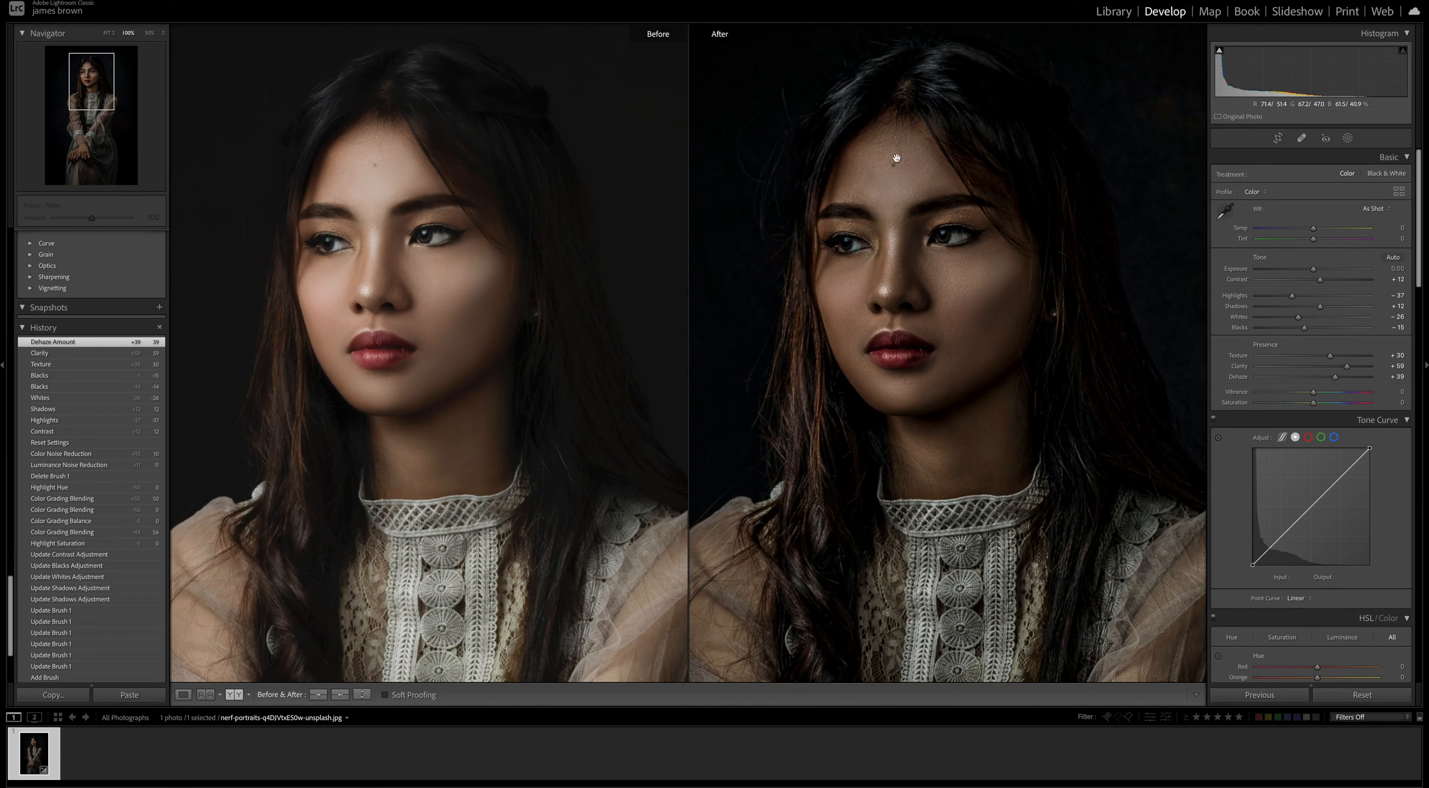
drag(879, 335, 862, 241)
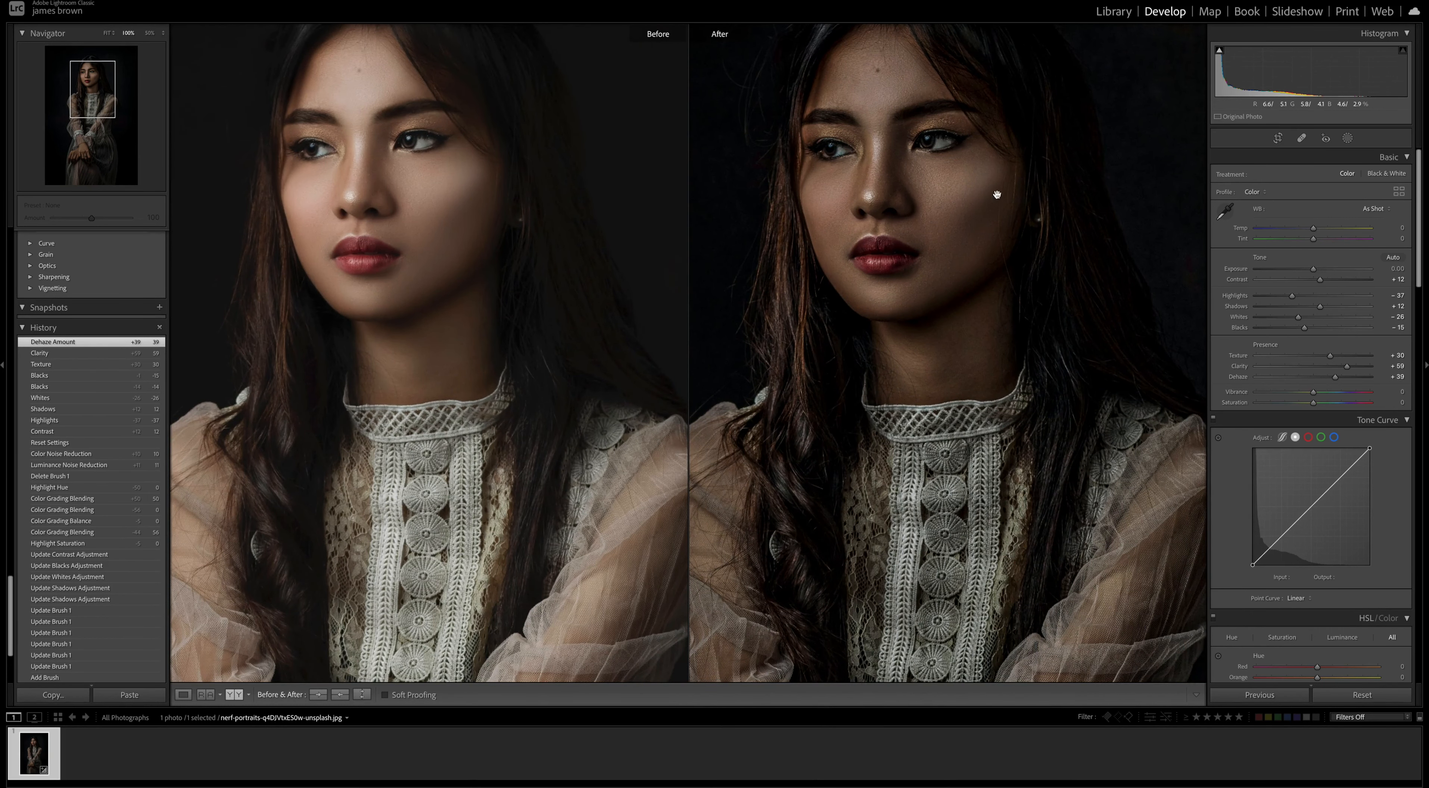
click(1003, 392)
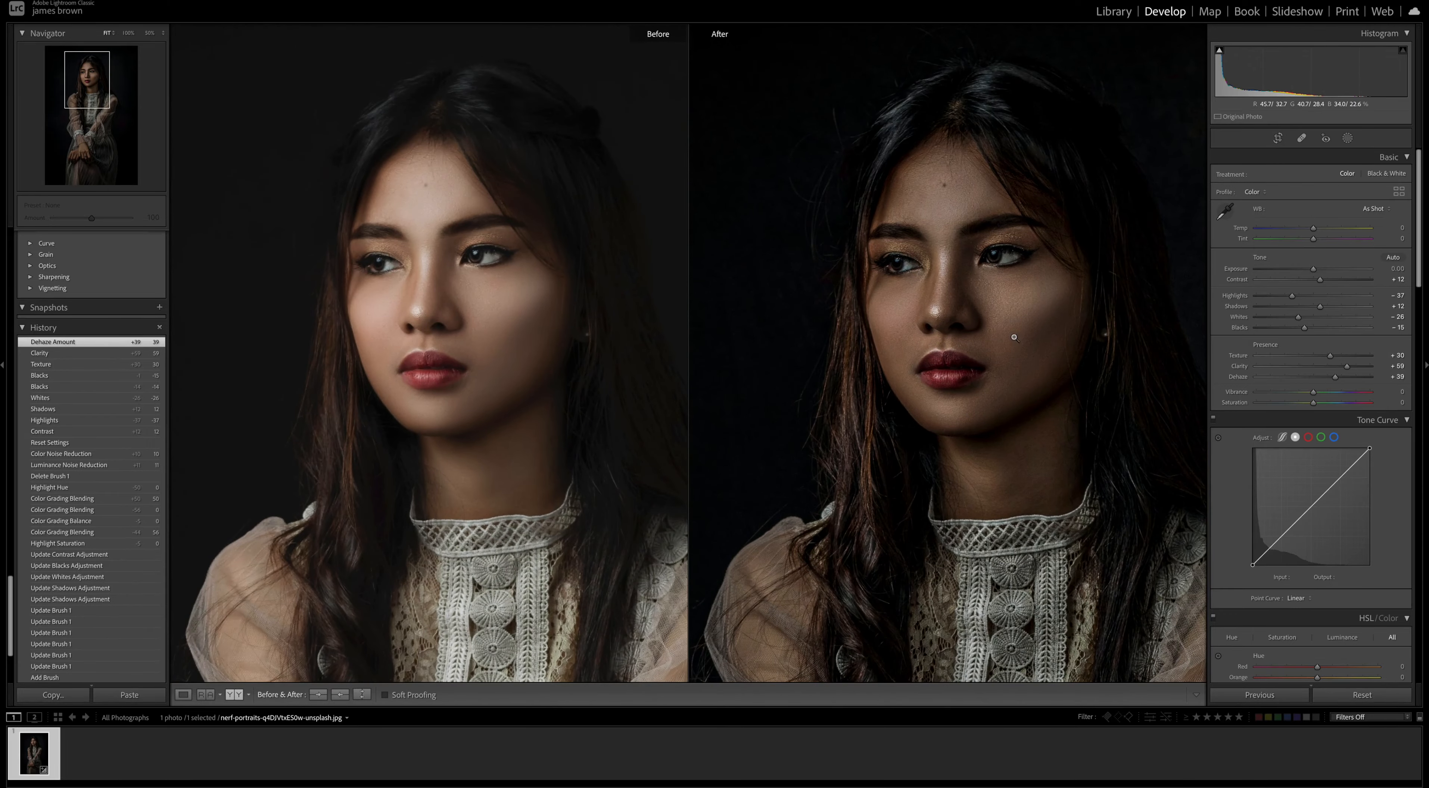
key(y)
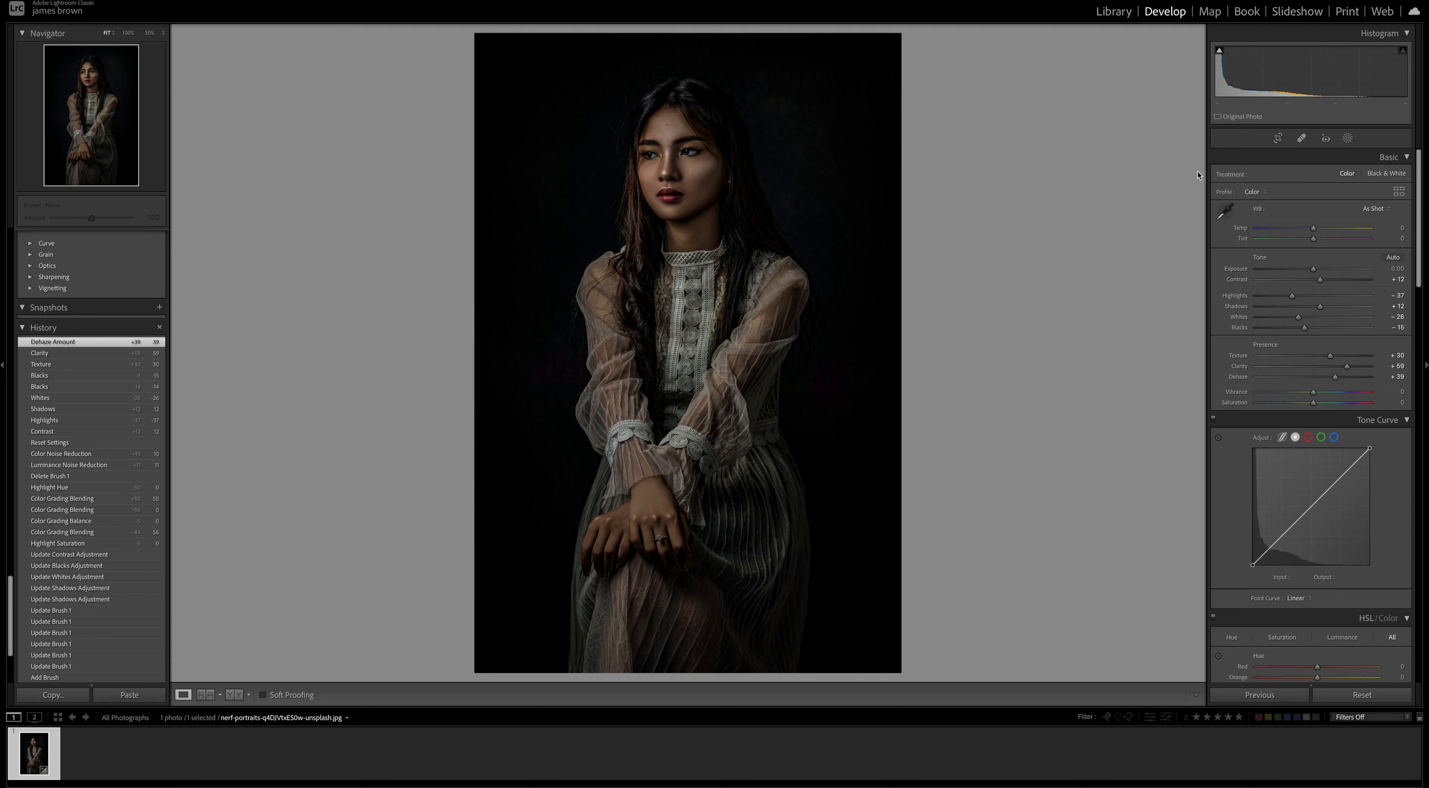
Convert the photo to black and white and add midtone, shadow and highlight points along the tone curve's diagonal.
click(1385, 174)
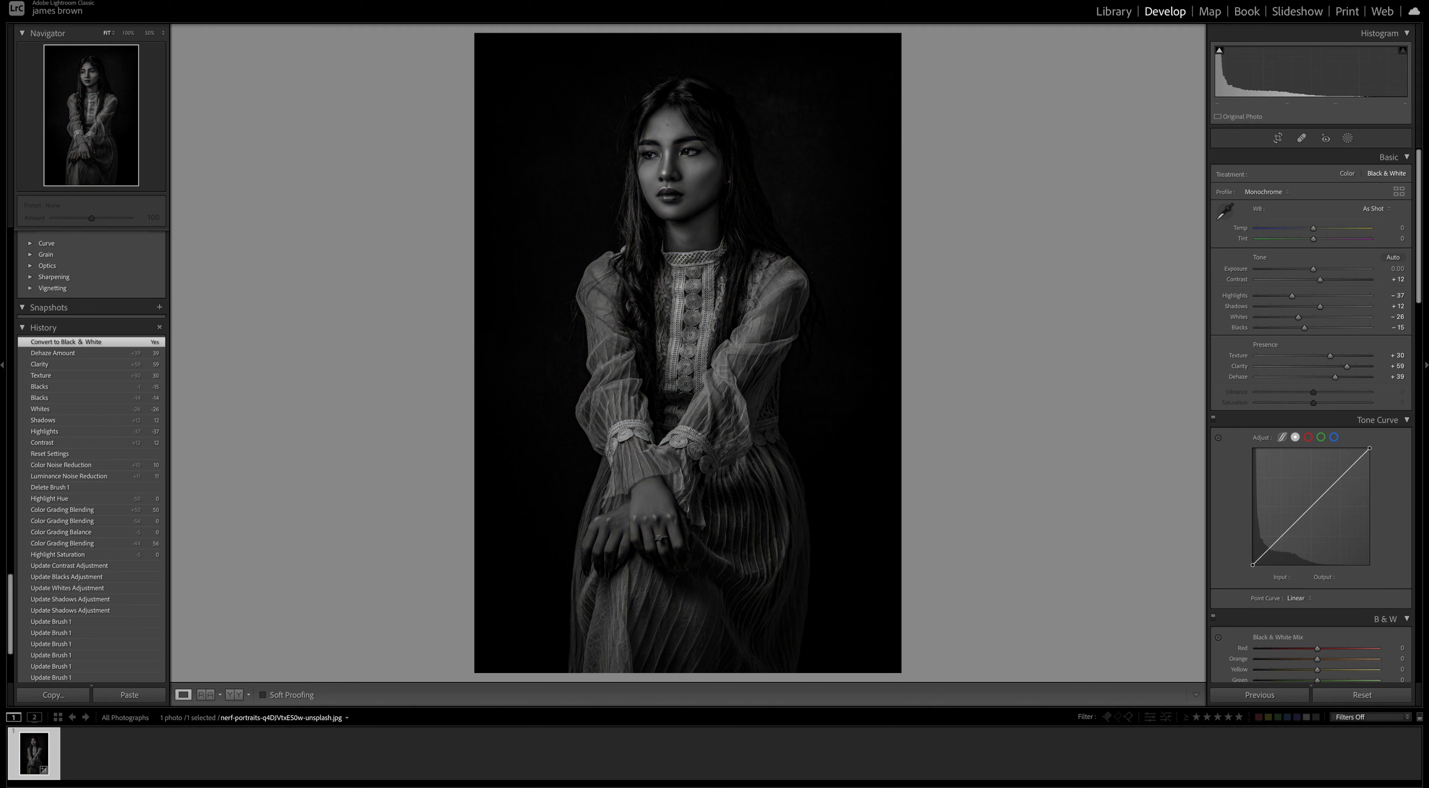
scroll(1320, 599, down, 3)
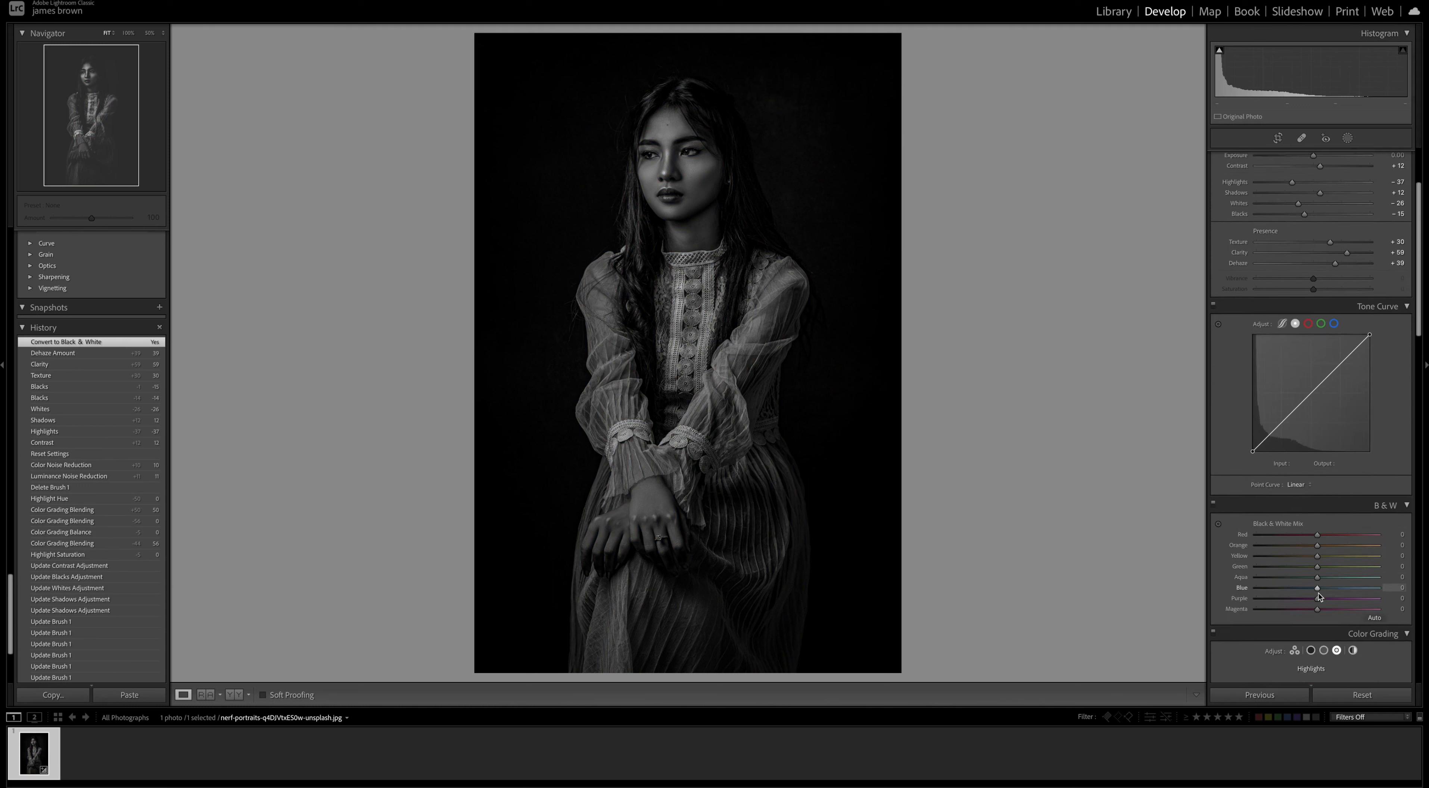
scroll(1319, 591, down, 2)
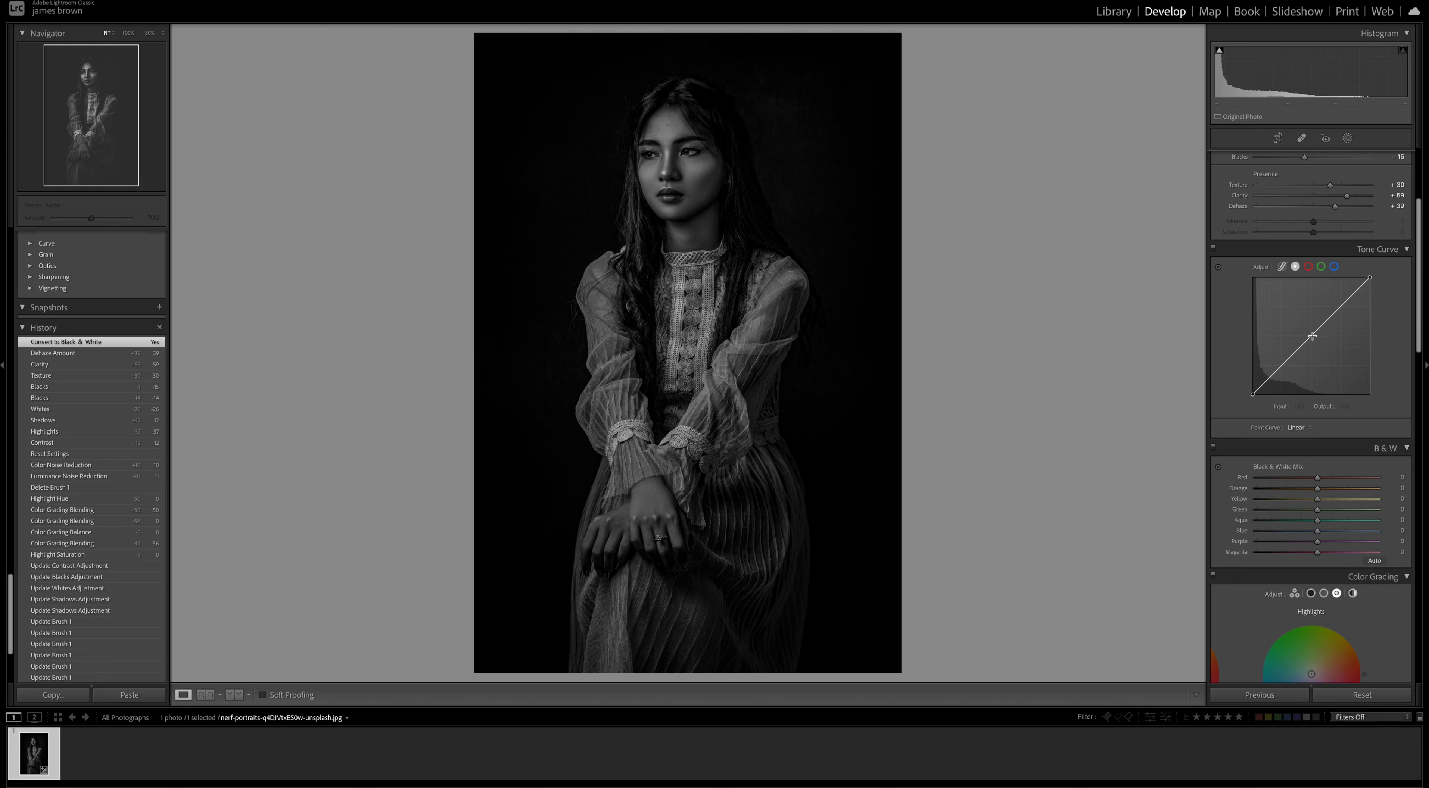
scroll(1312, 336, down, 1)
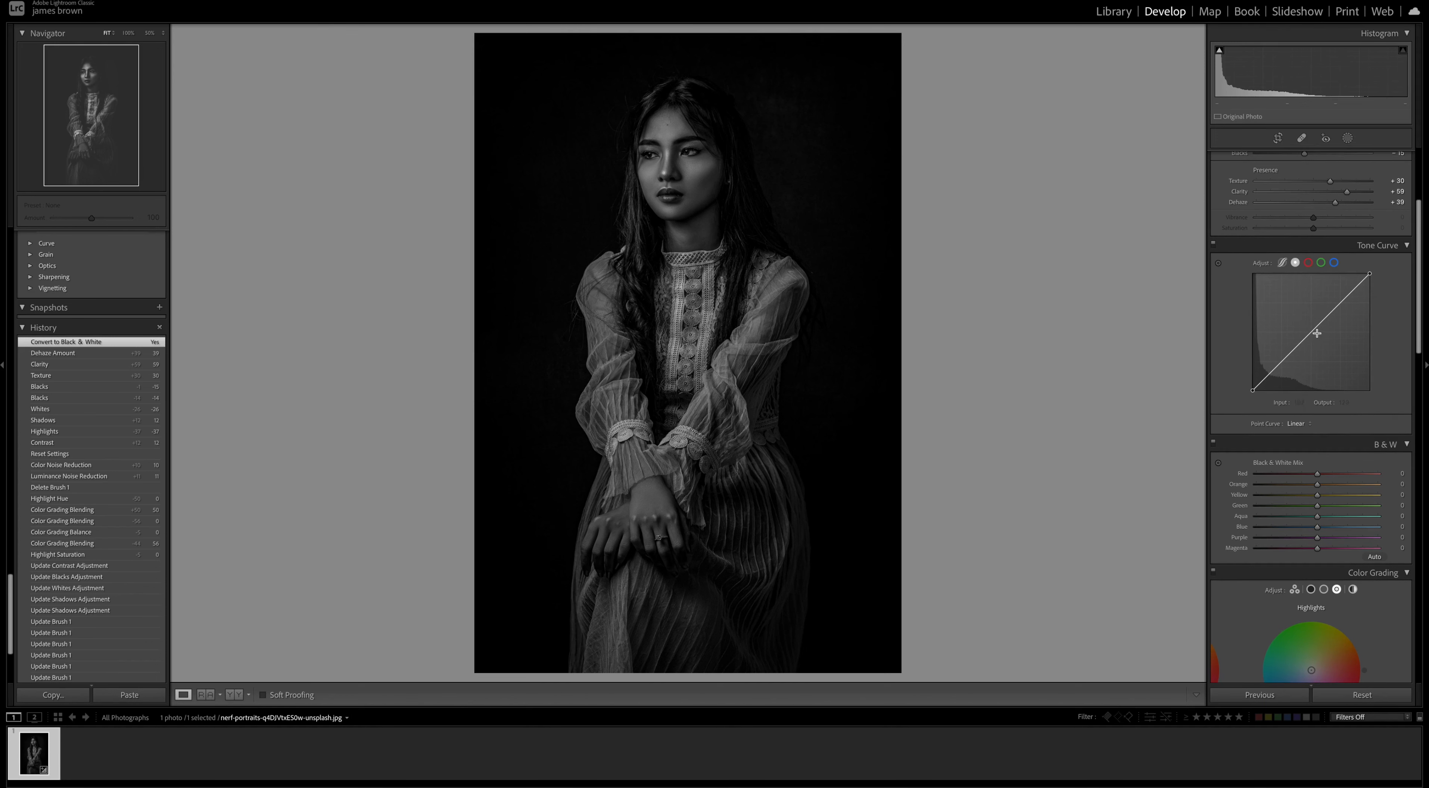
click(1310, 333)
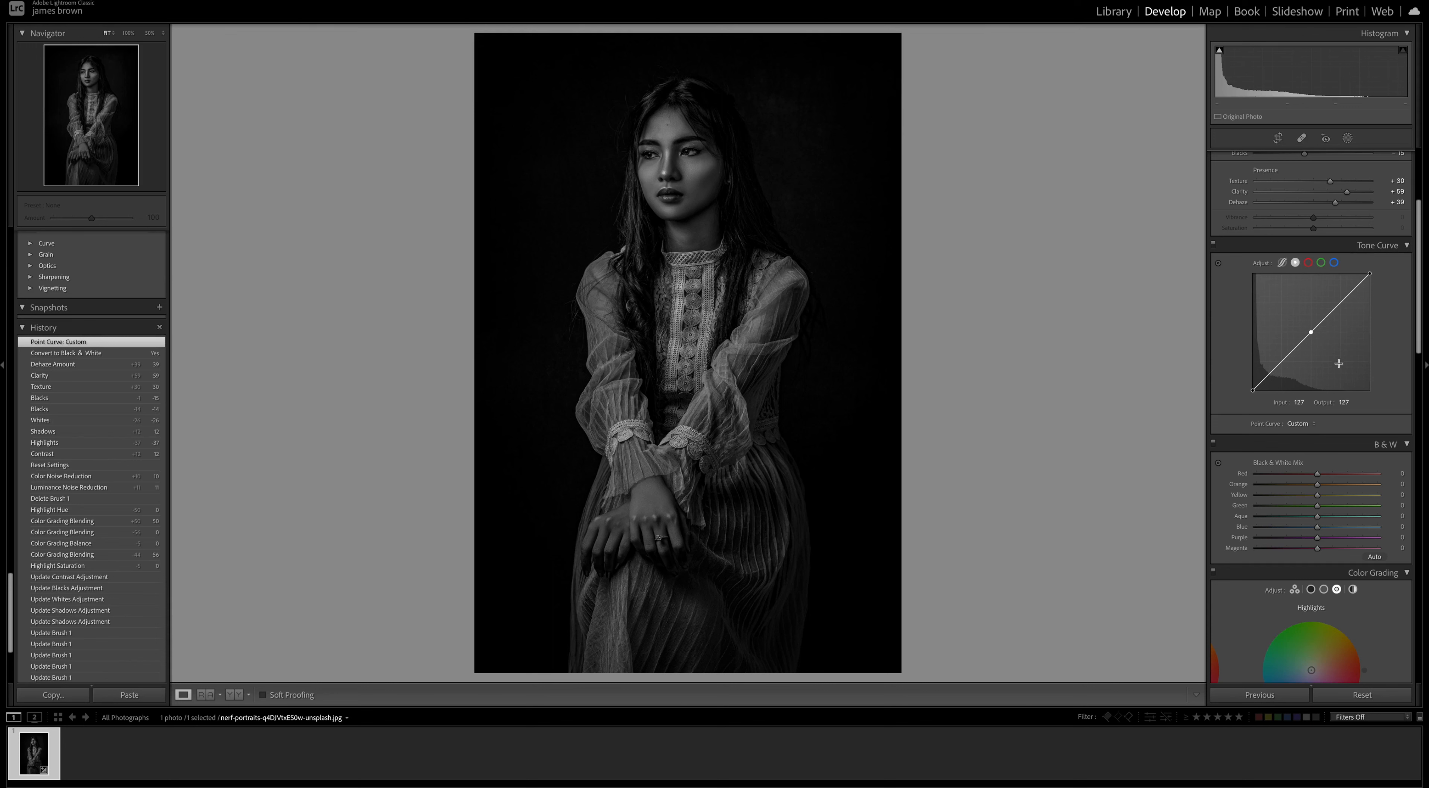
click(1287, 357)
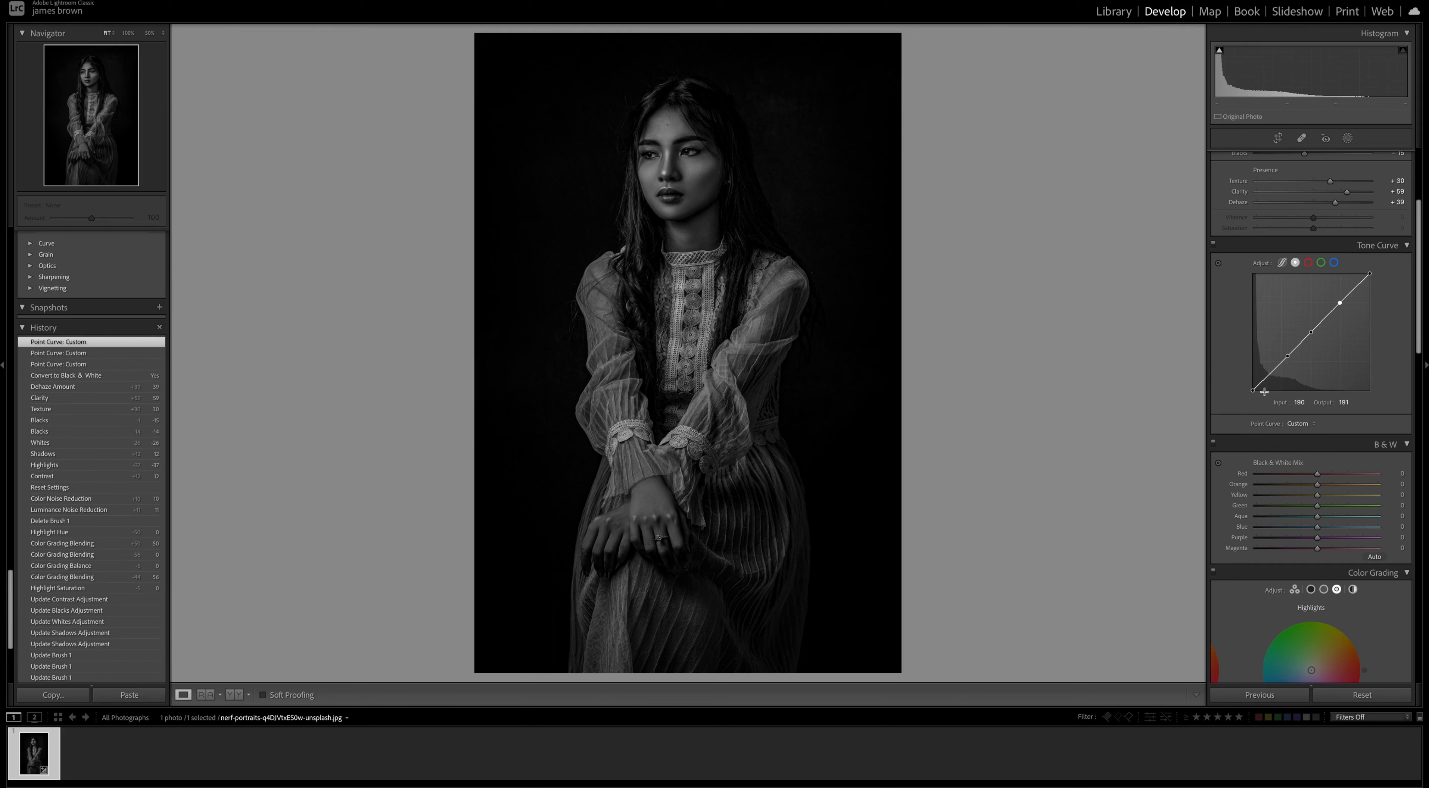
Shape a faded S-curve by raising the black point to output 47, lifting the highlight point and lowering the white point to output 224.
drag(1250, 392, 1223, 372)
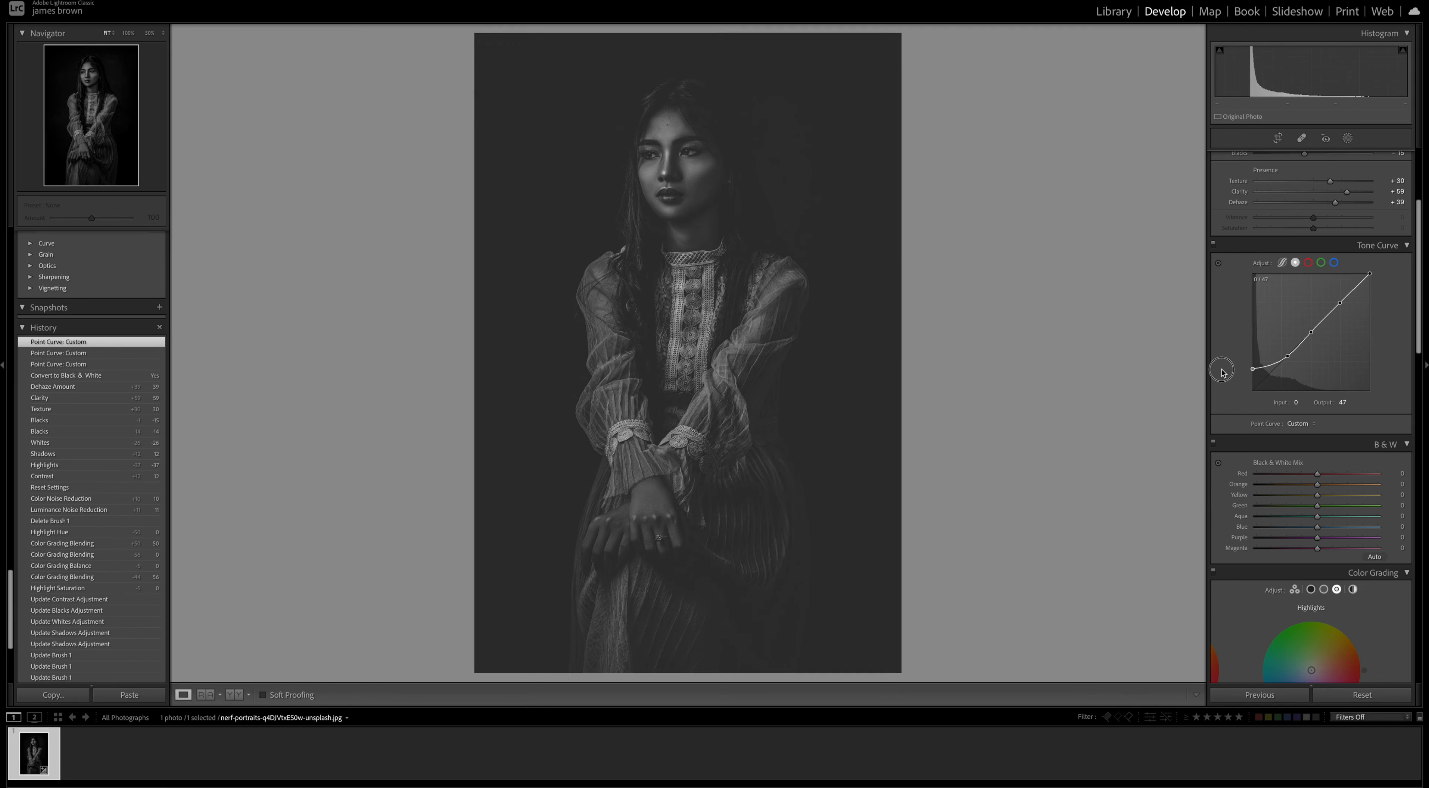
drag(1223, 373, 1223, 373)
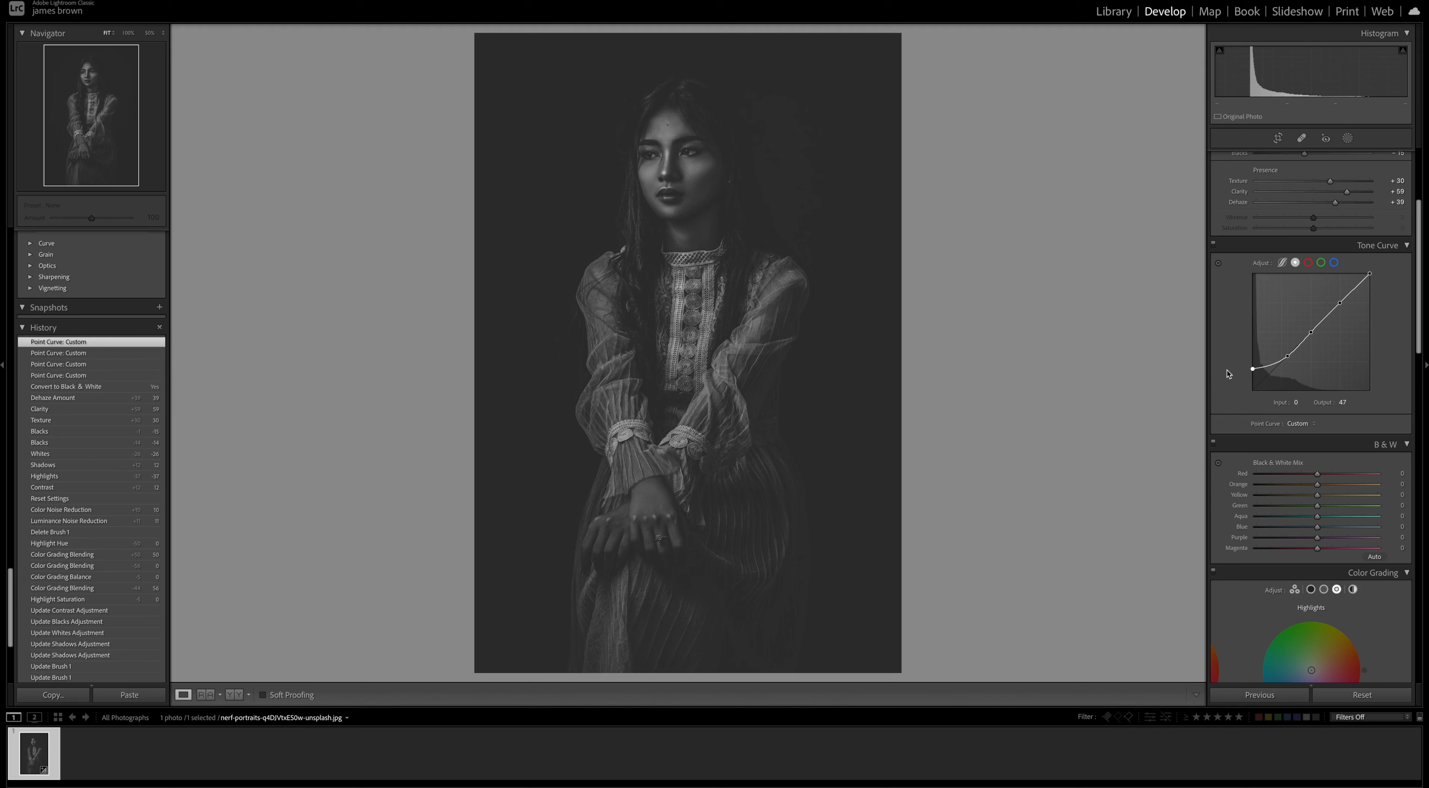
click(1288, 355)
drag(1289, 356, 1290, 356)
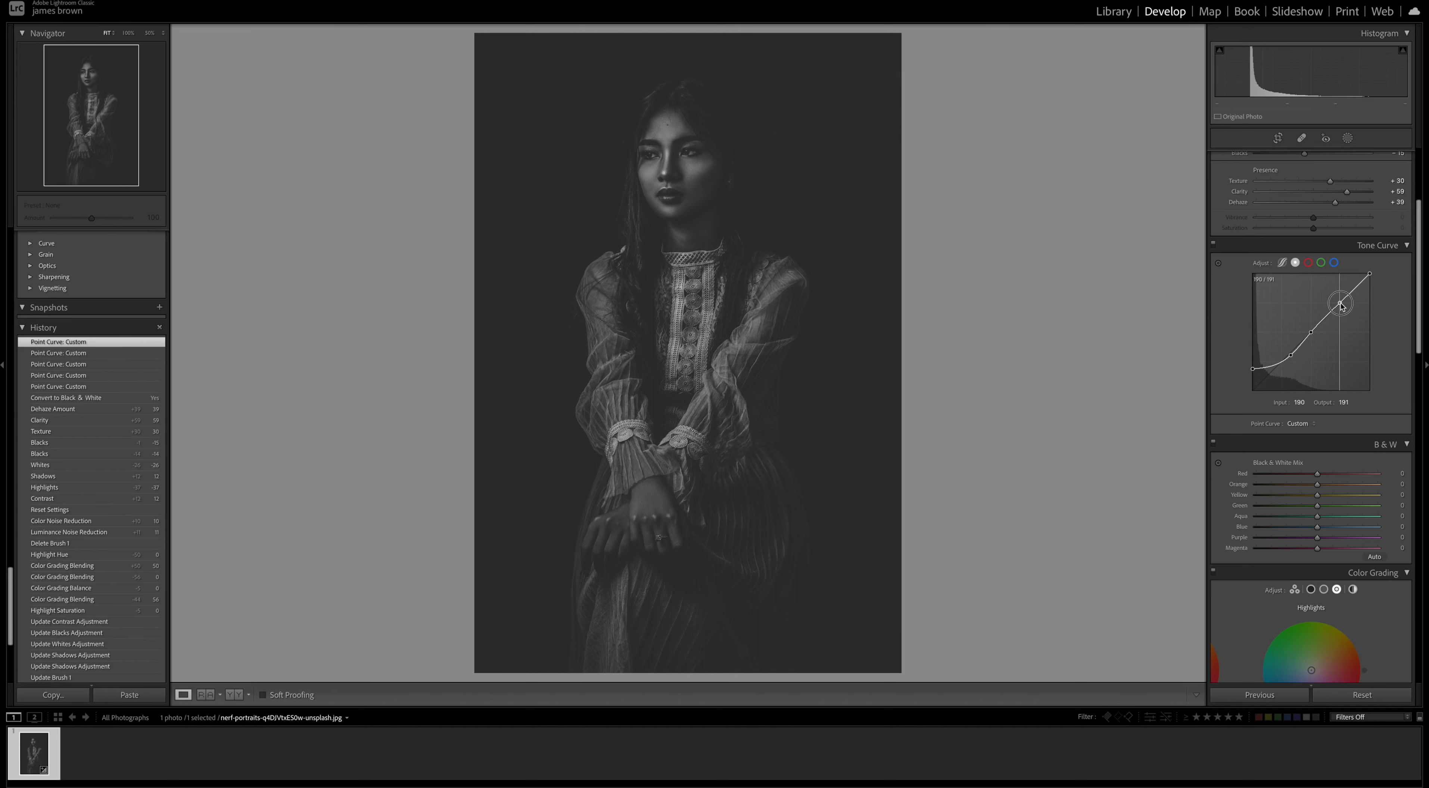
drag(1340, 304, 1386, 289)
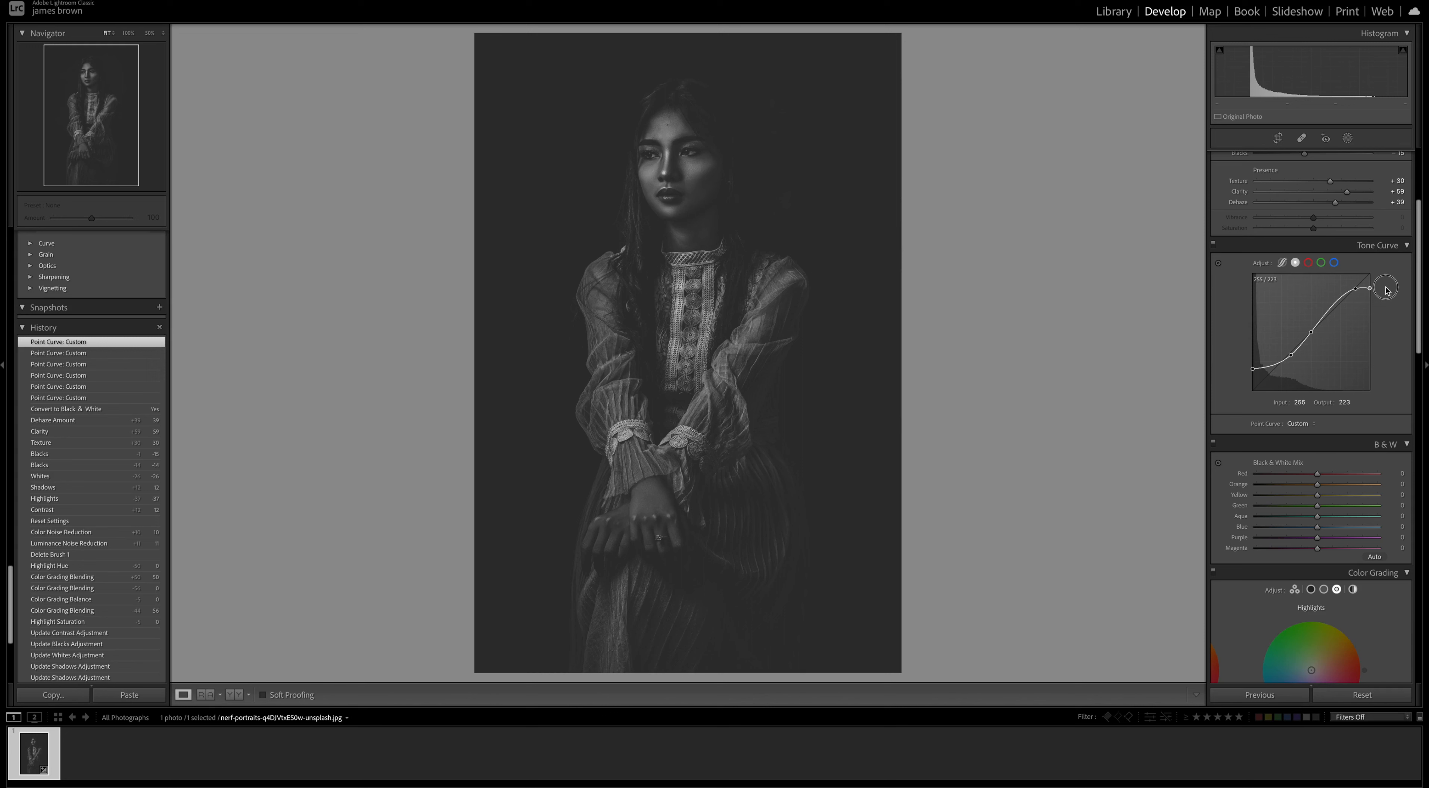
drag(1385, 288, 1386, 288)
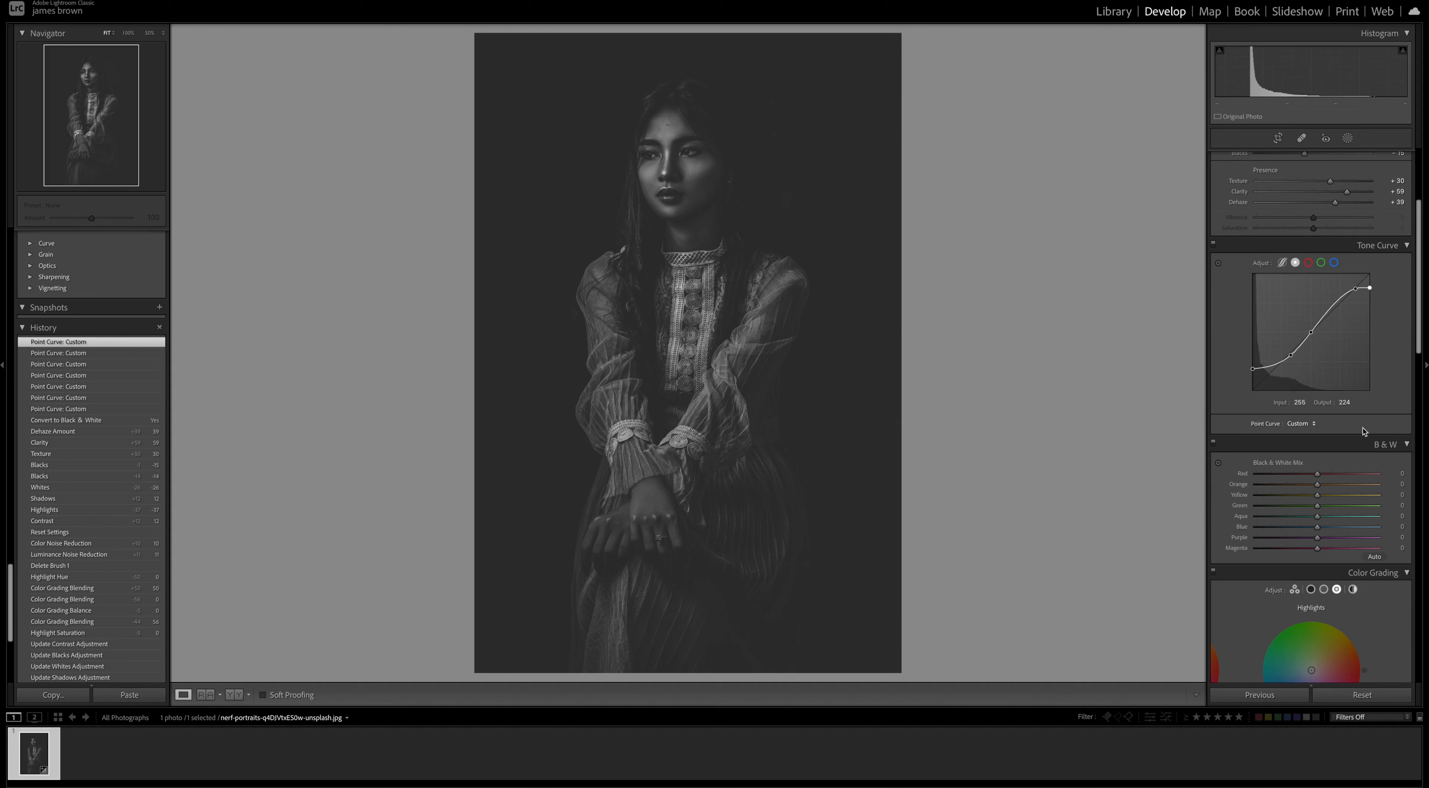
Set the black-and-white mix to Red −7, Orange −13, Yellow −25, Green −22, Aqua −19, Blue +6, Purple +10 and Magenta +10.
scroll(1370, 292, down, 3)
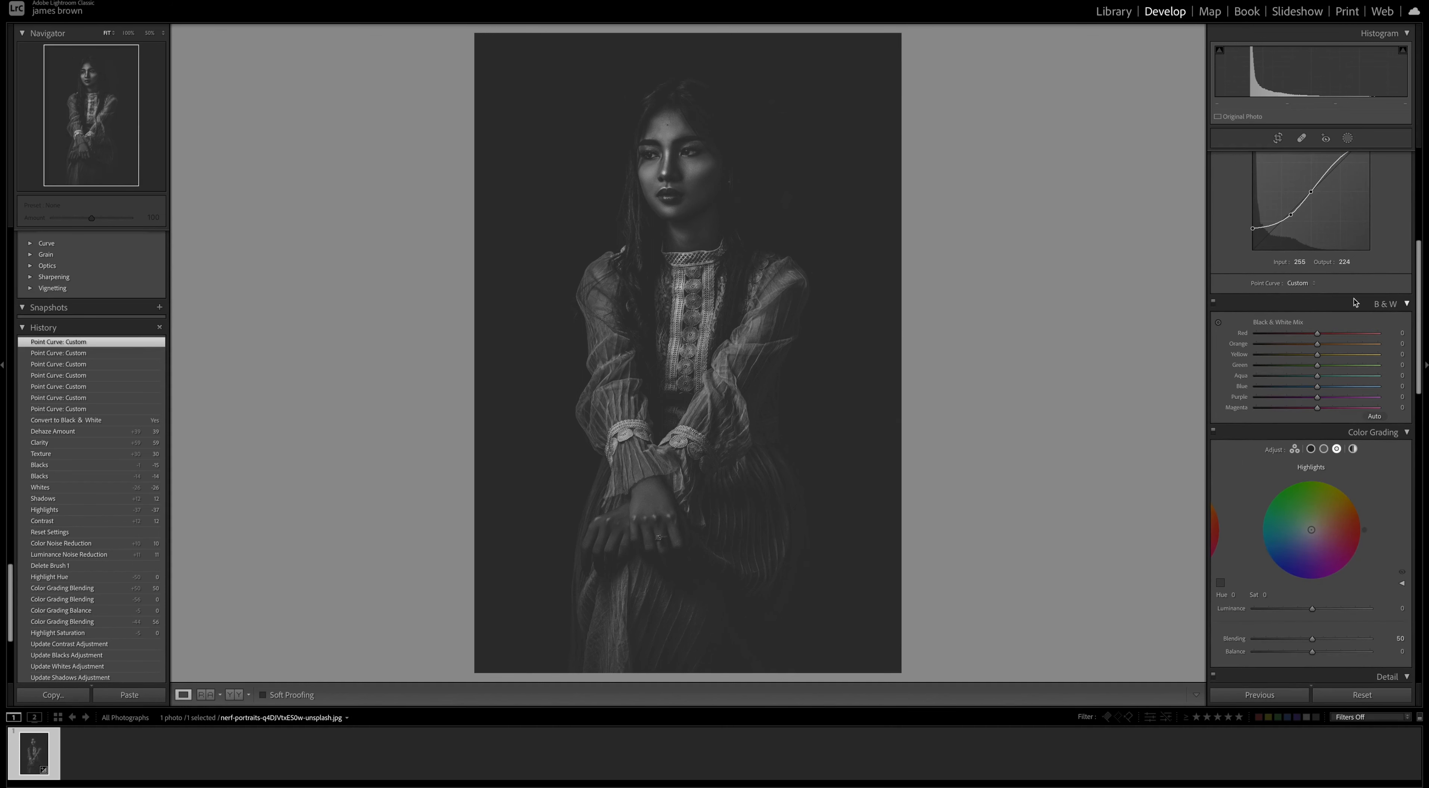
scroll(1364, 348, up, 1)
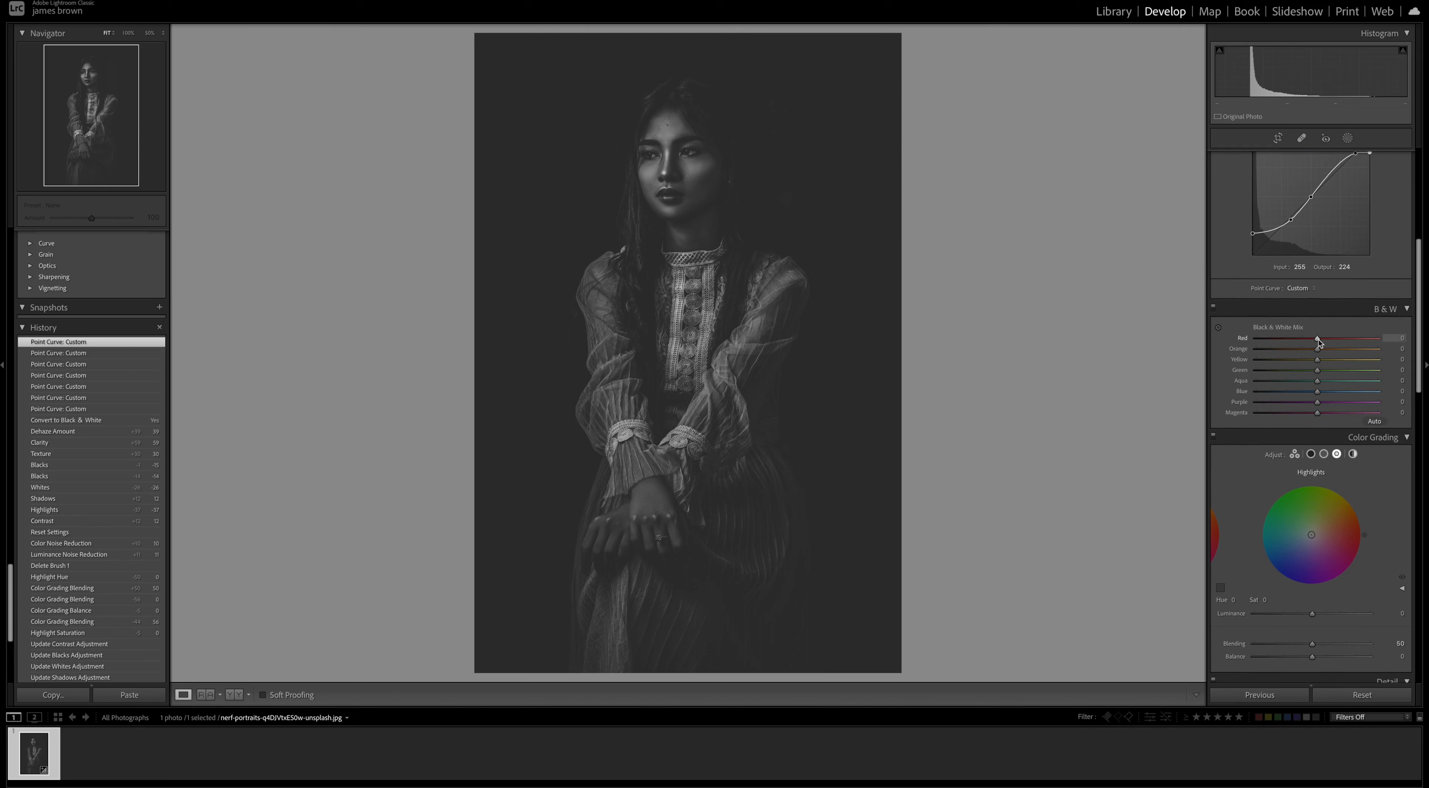
drag(1319, 342, 1314, 342)
drag(1317, 350, 1304, 376)
scroll(1309, 359, down, 1)
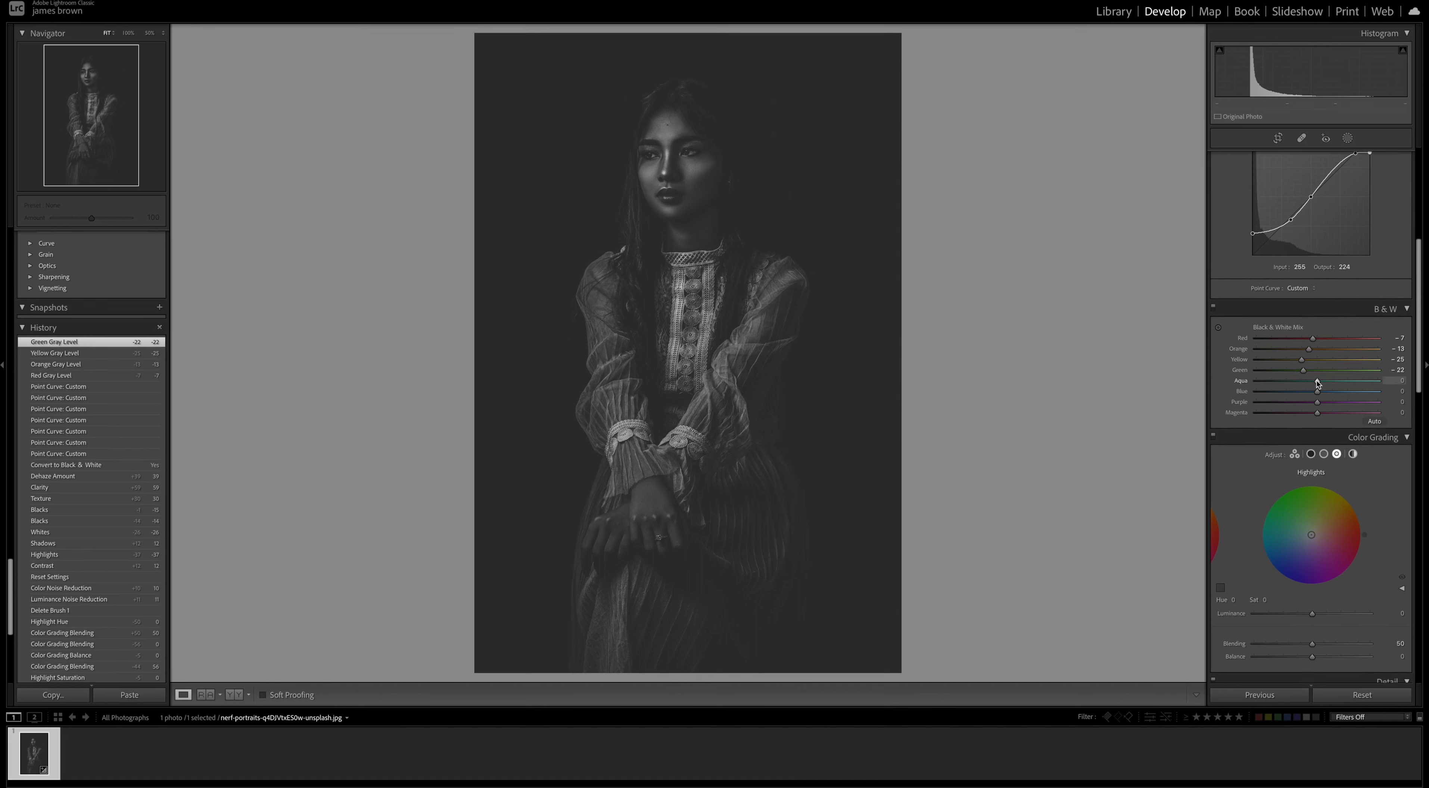
drag(1318, 383, 1306, 383)
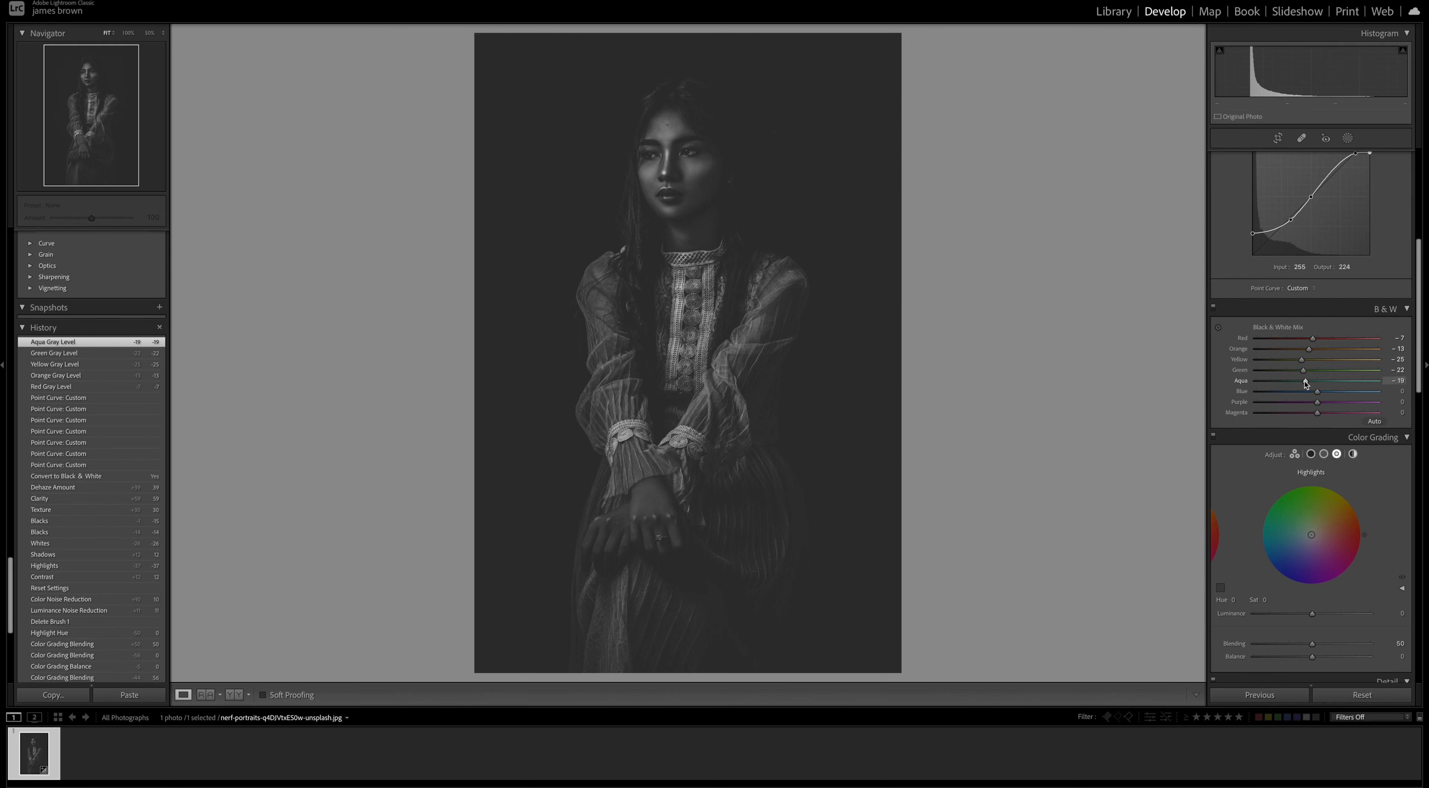
scroll(1305, 383, down, 3)
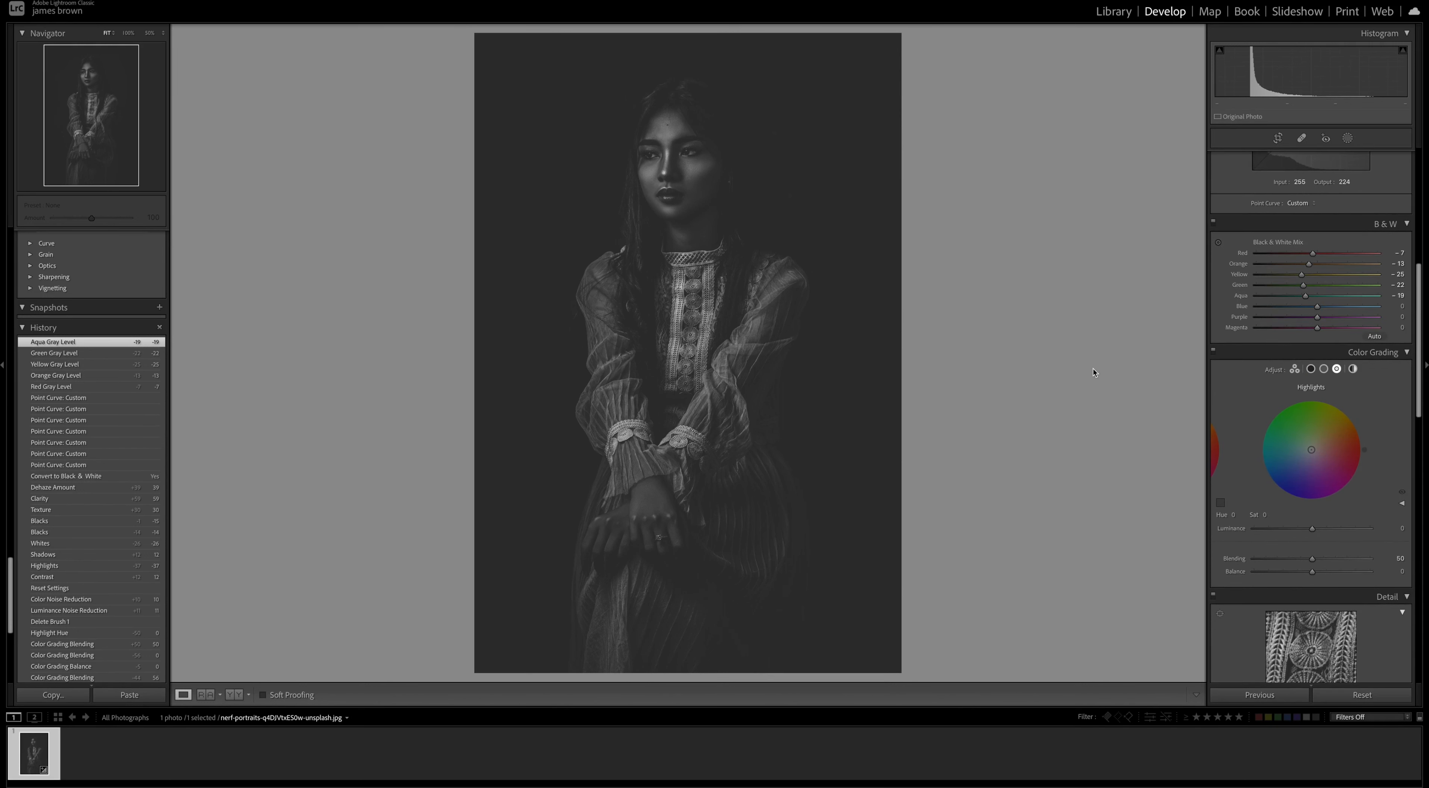
drag(1317, 307, 1326, 330)
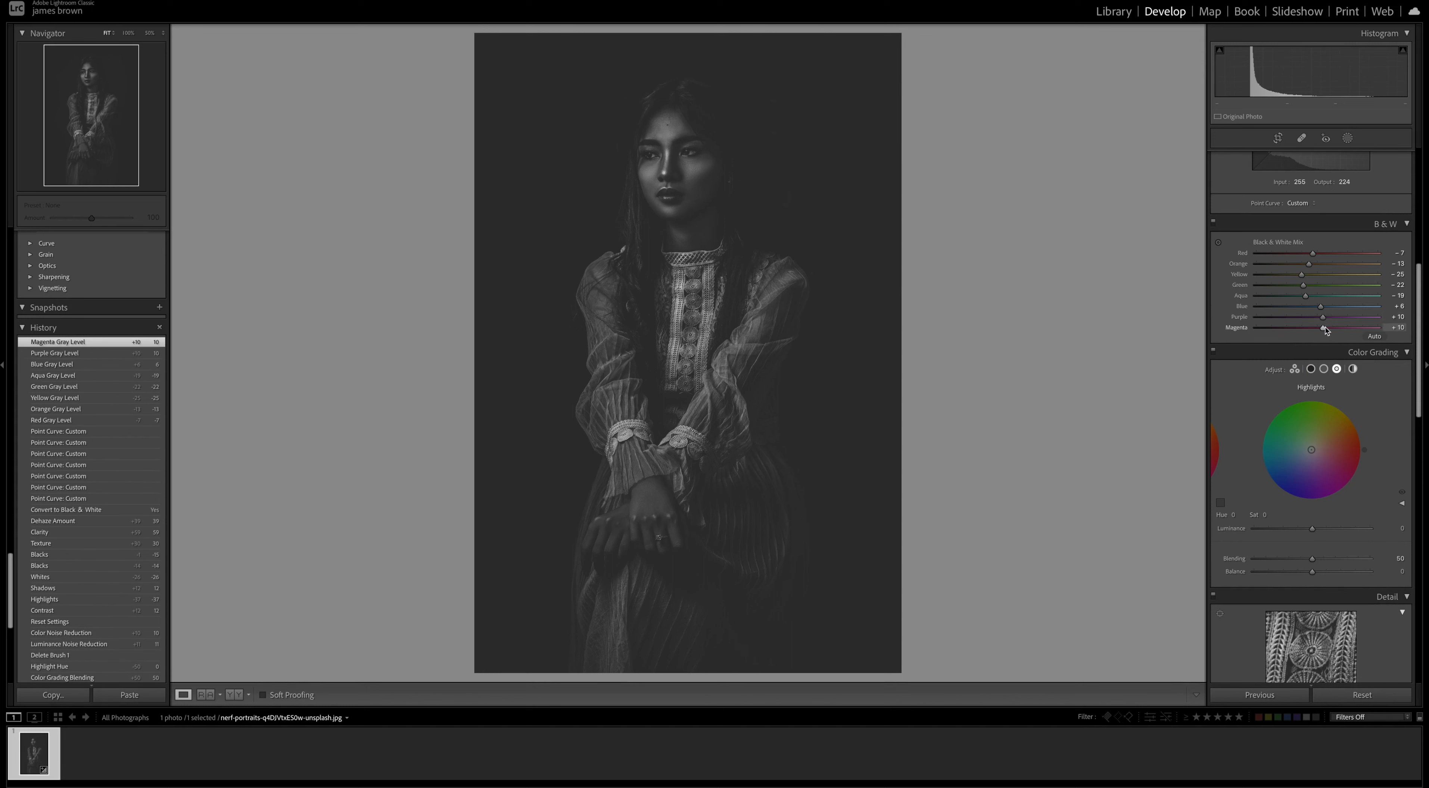
Switch the black-and-white mix off and on repeatedly to compare its effect on the portrait.
click(1214, 223)
click(1213, 224)
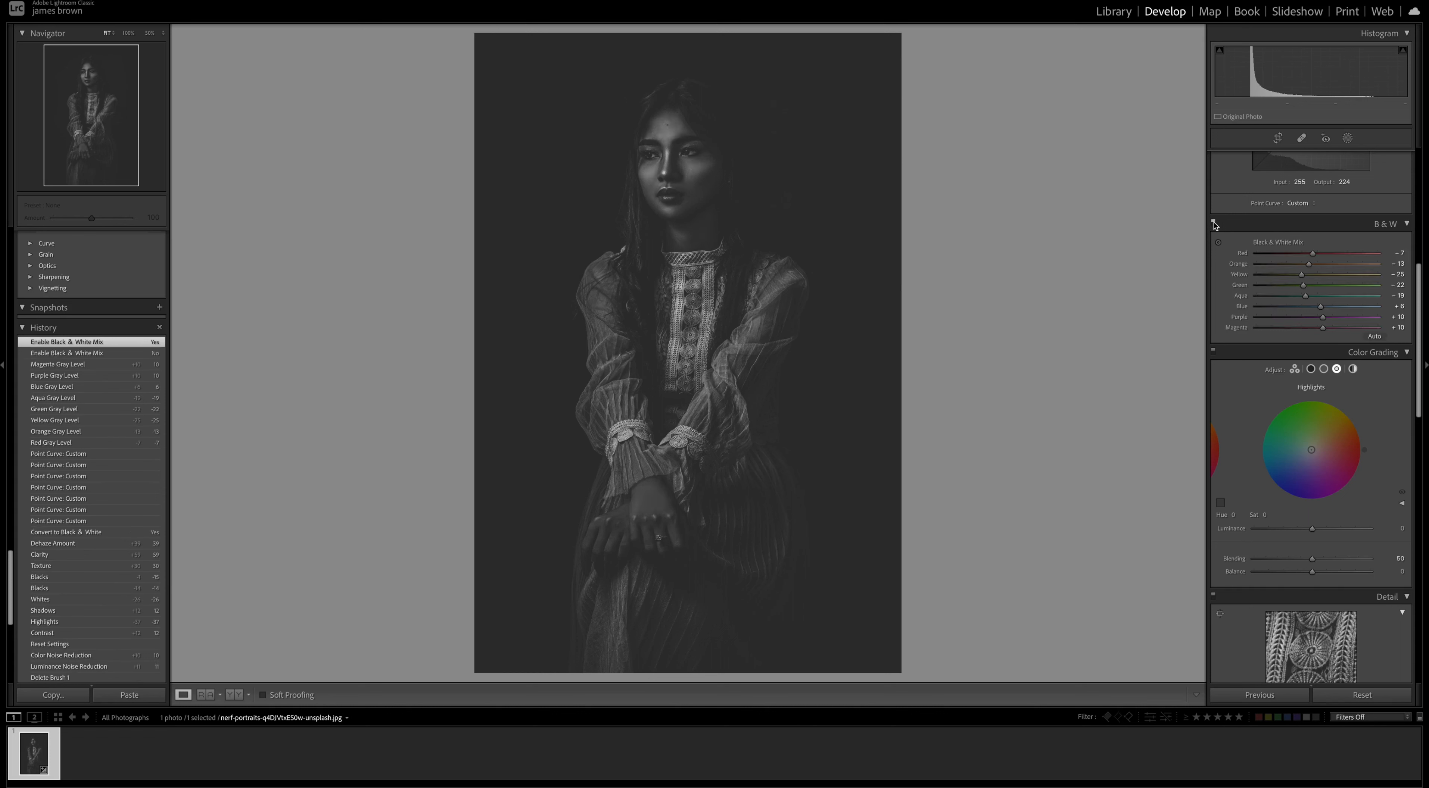
click(1214, 224)
click(1213, 224)
click(1214, 224)
click(1214, 224)
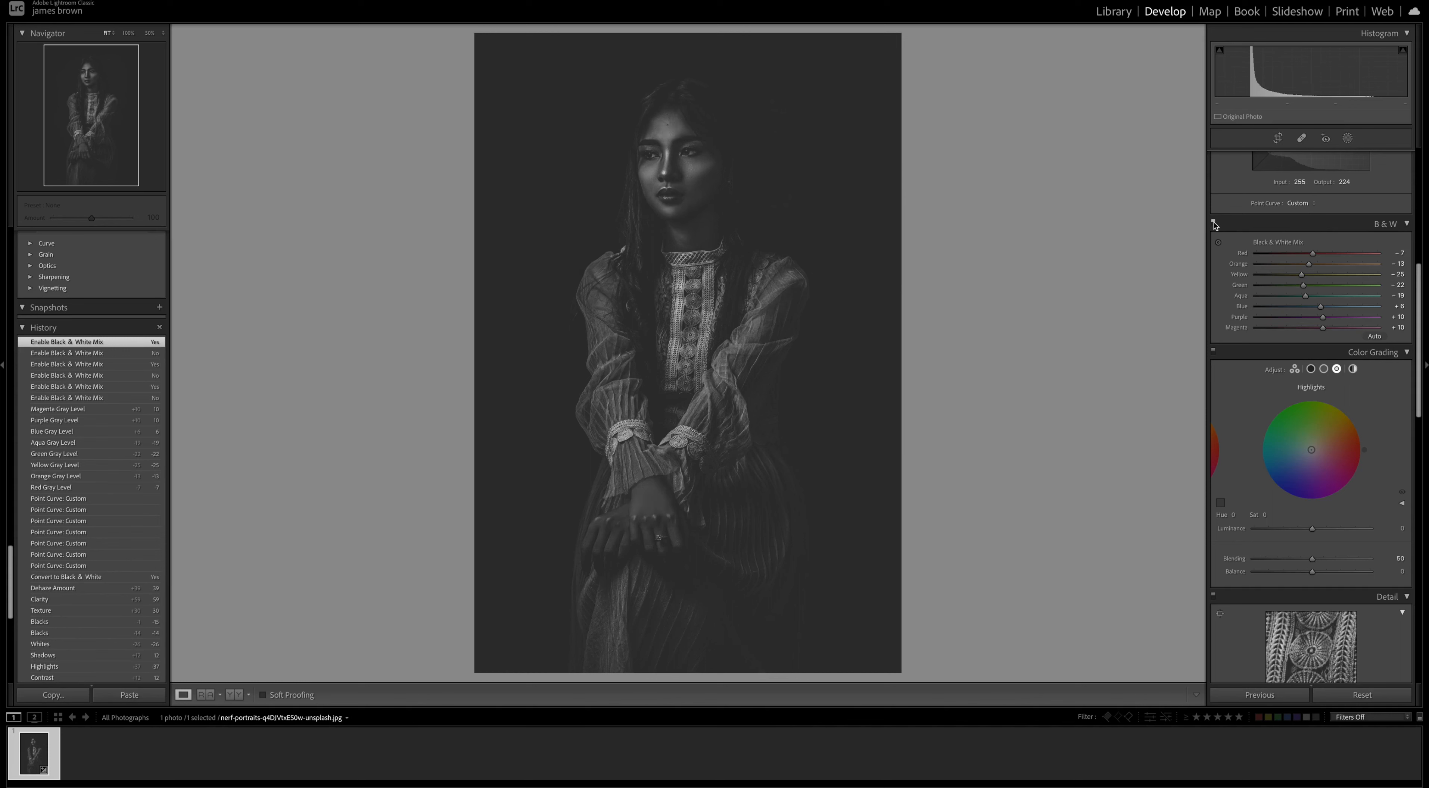
Compare the portrait with and without the black-and-white mix again, leaving the mix switched off.
click(1214, 224)
click(1213, 224)
click(1214, 224)
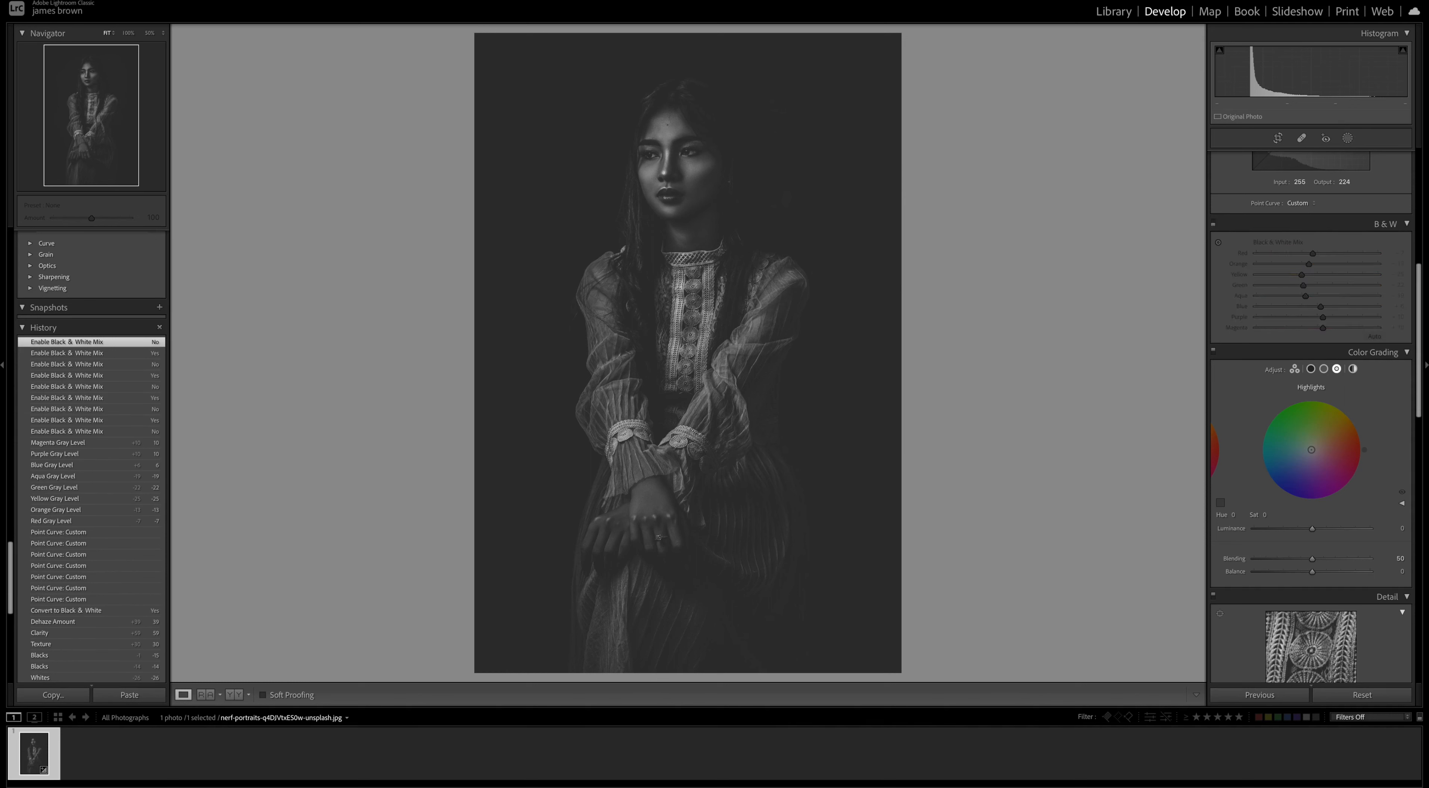
Add a post-crop vignette with Amount −11 and Midpoint 60, keeping the Highlight Priority style.
scroll(1290, 546, down, 7)
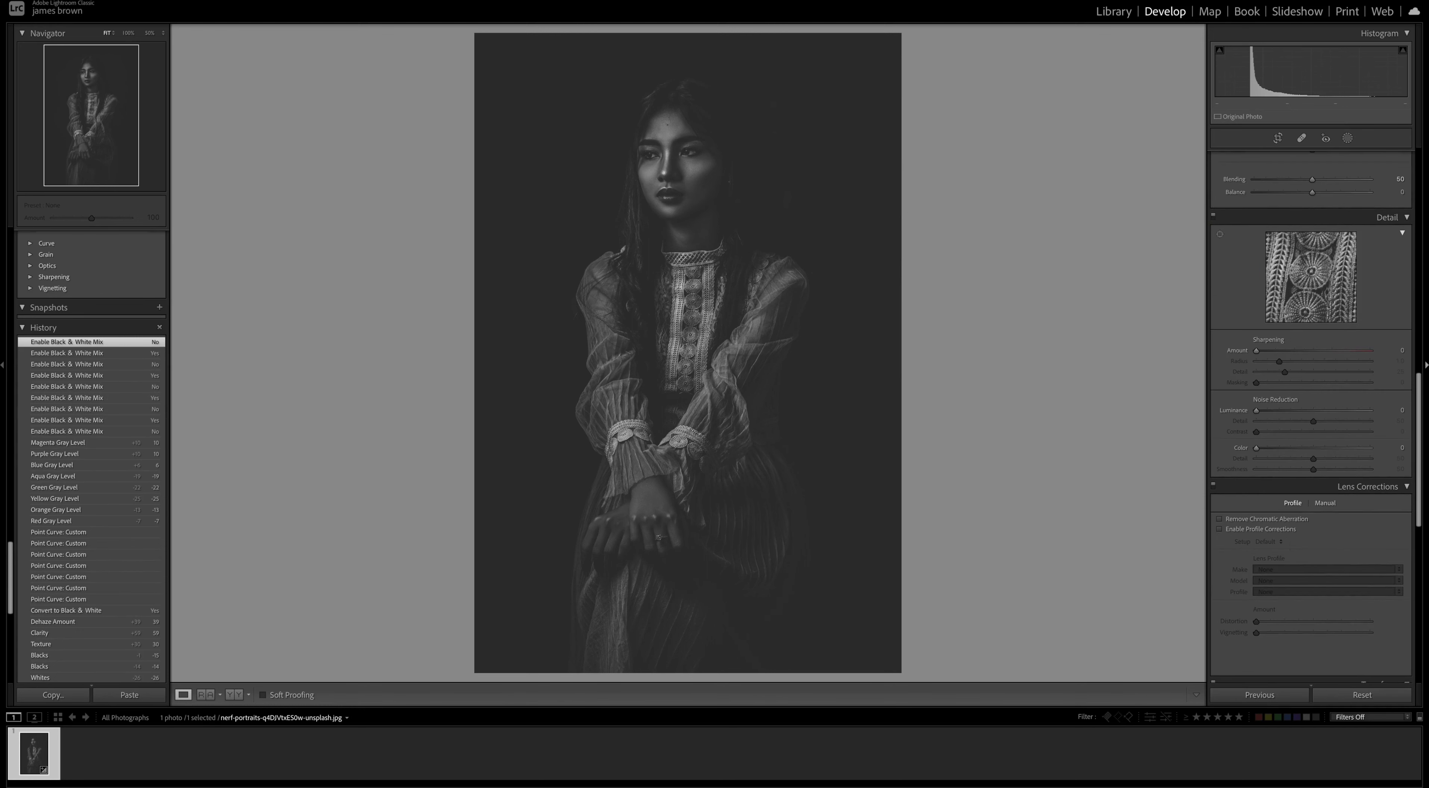
scroll(1377, 544, down, 7)
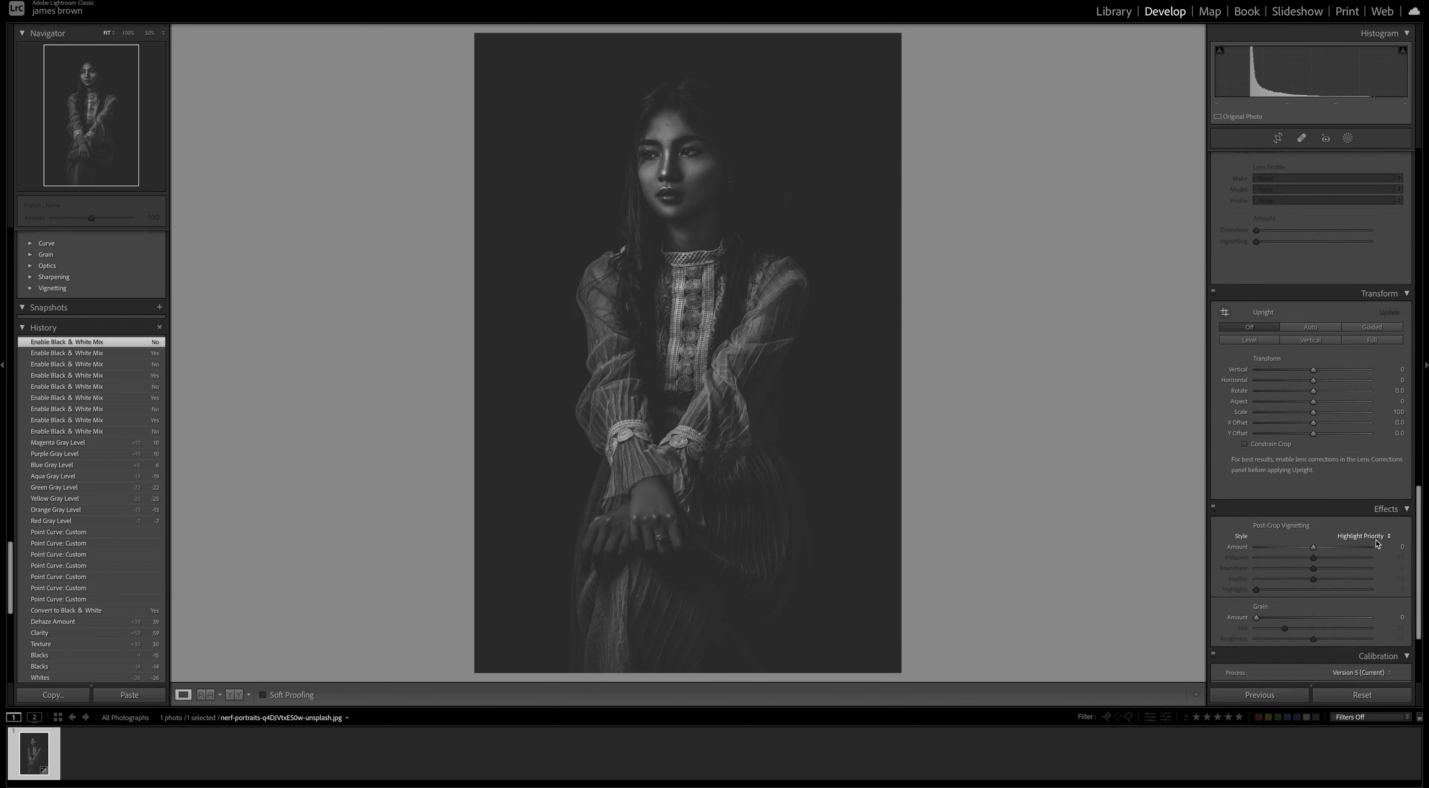
scroll(1376, 544, down, 3)
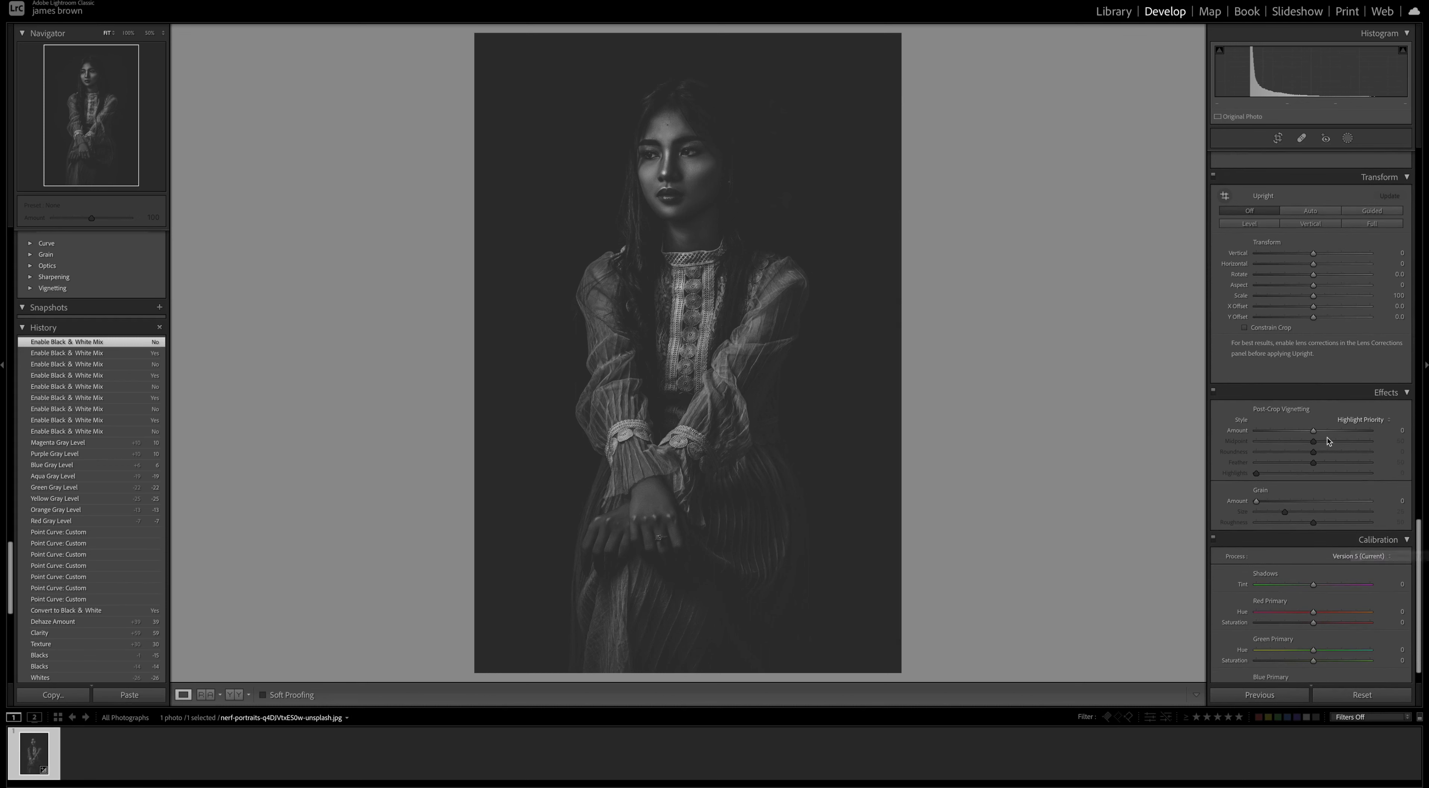
drag(1313, 432, 1306, 433)
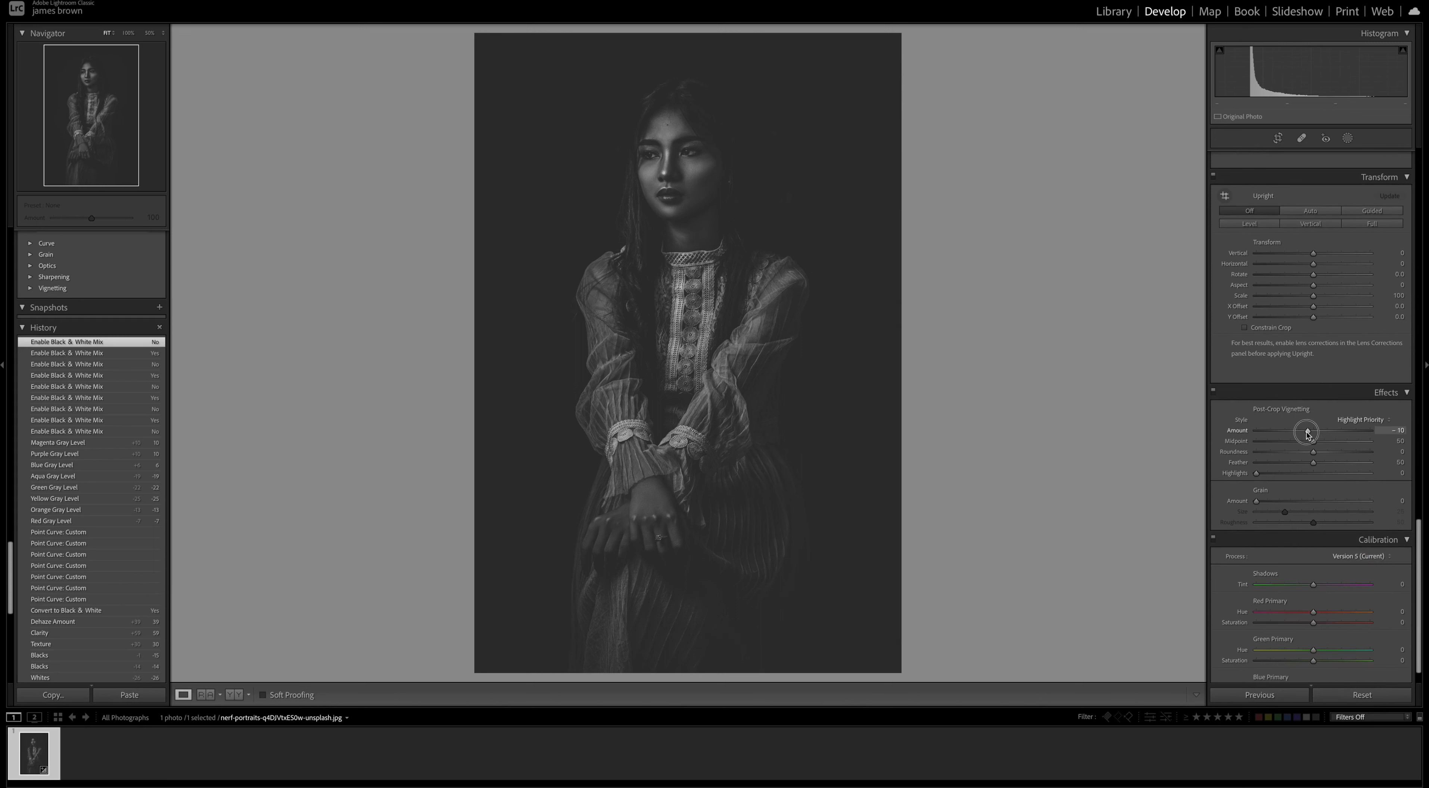
drag(1307, 433, 1307, 433)
drag(1313, 442, 1326, 446)
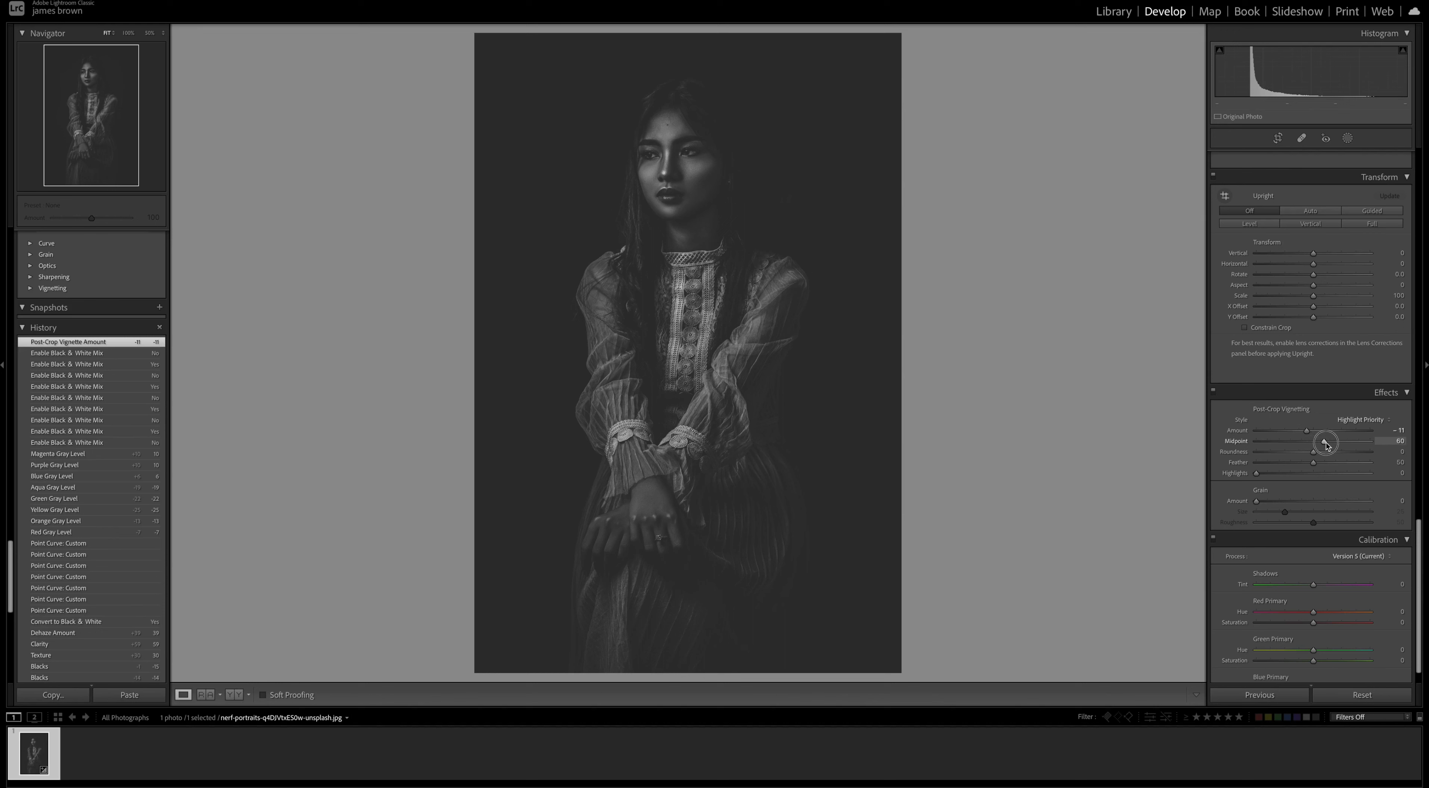
drag(1326, 446, 1326, 446)
Switch the Effects adjustments off and on to compare the vignette's influence on the portrait.
scroll(1326, 445, up, 1)
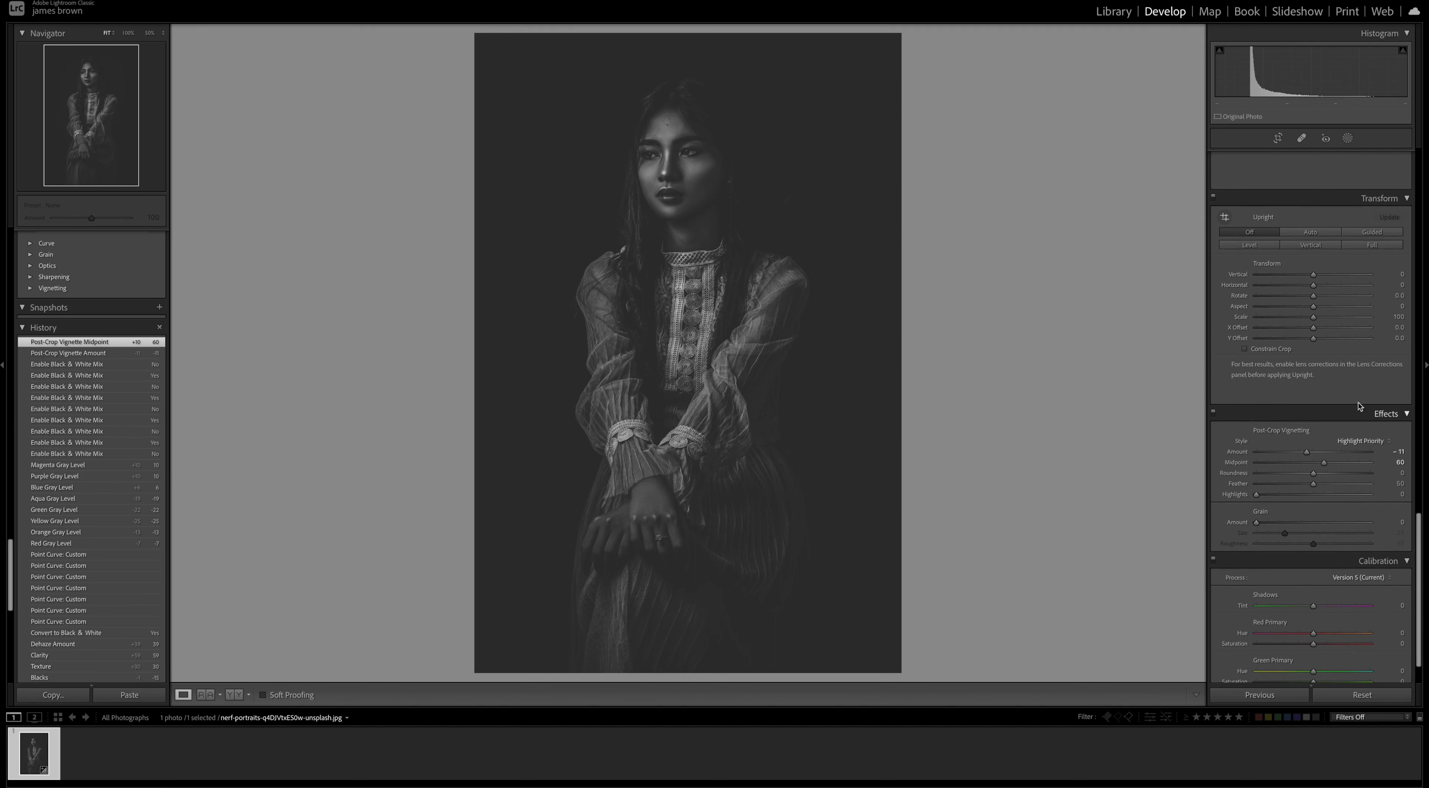
click(1213, 412)
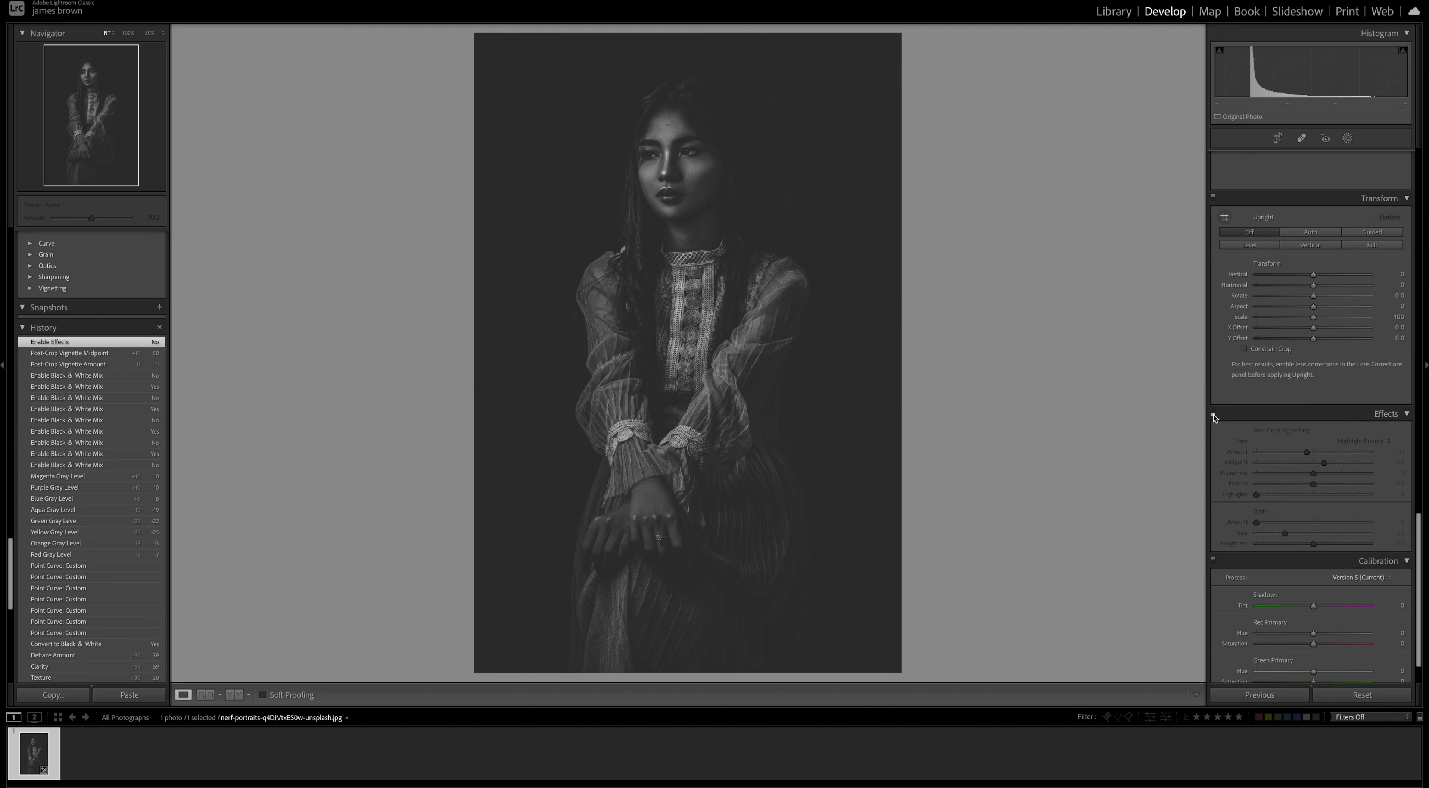
click(1213, 412)
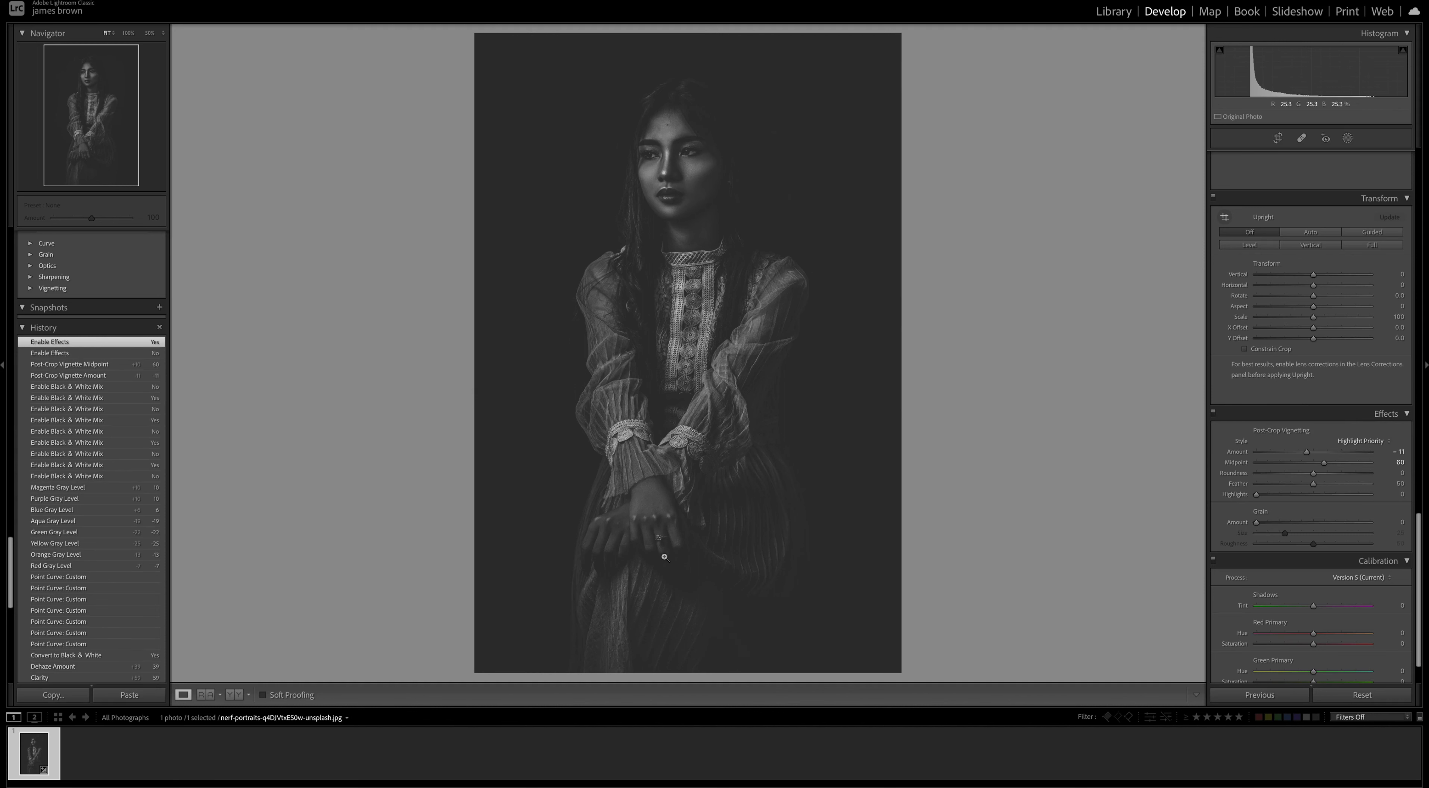
click(1213, 414)
click(1213, 414)
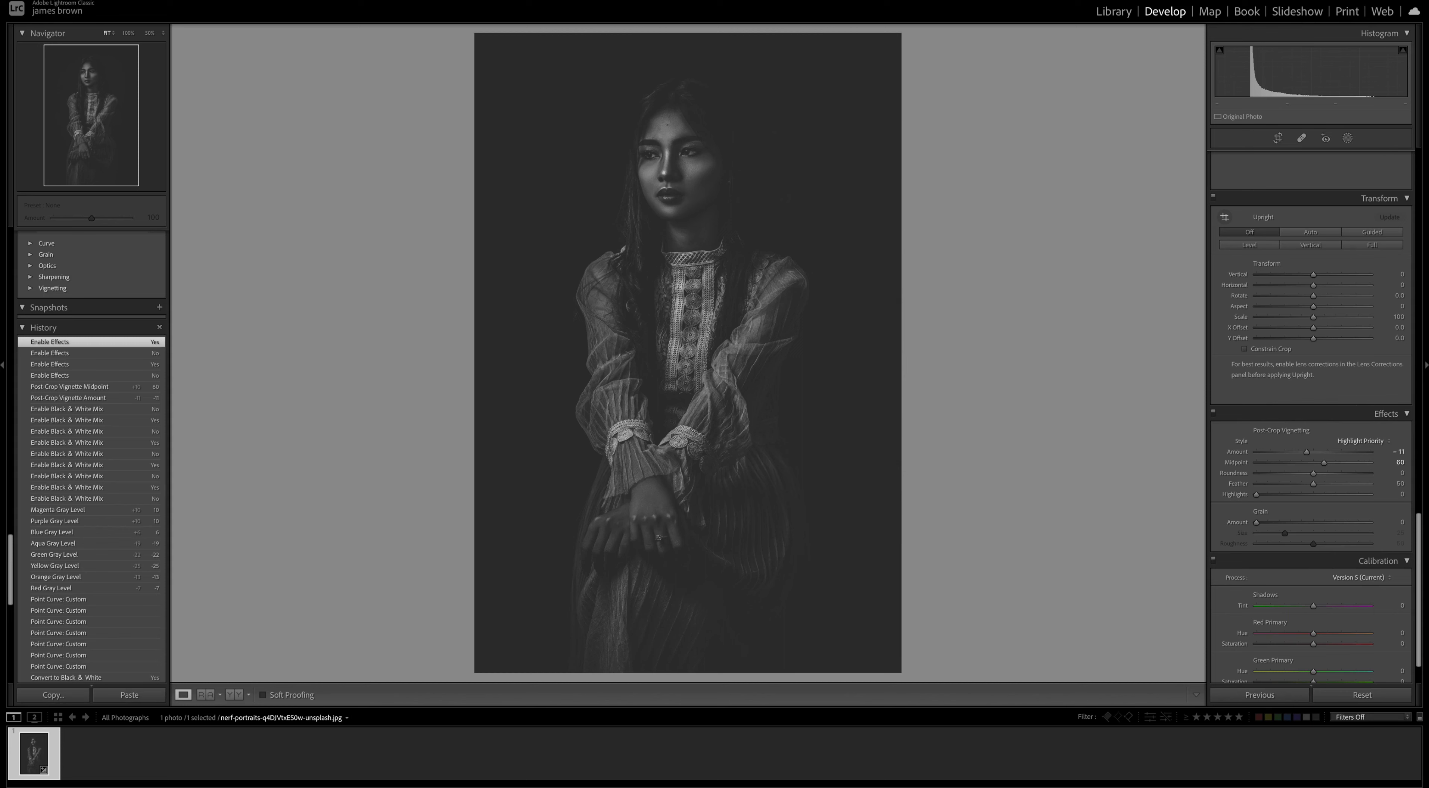
Review the basic and tone curve settings and compare the edited portrait side by side with the original.
scroll(1357, 608, up, 10)
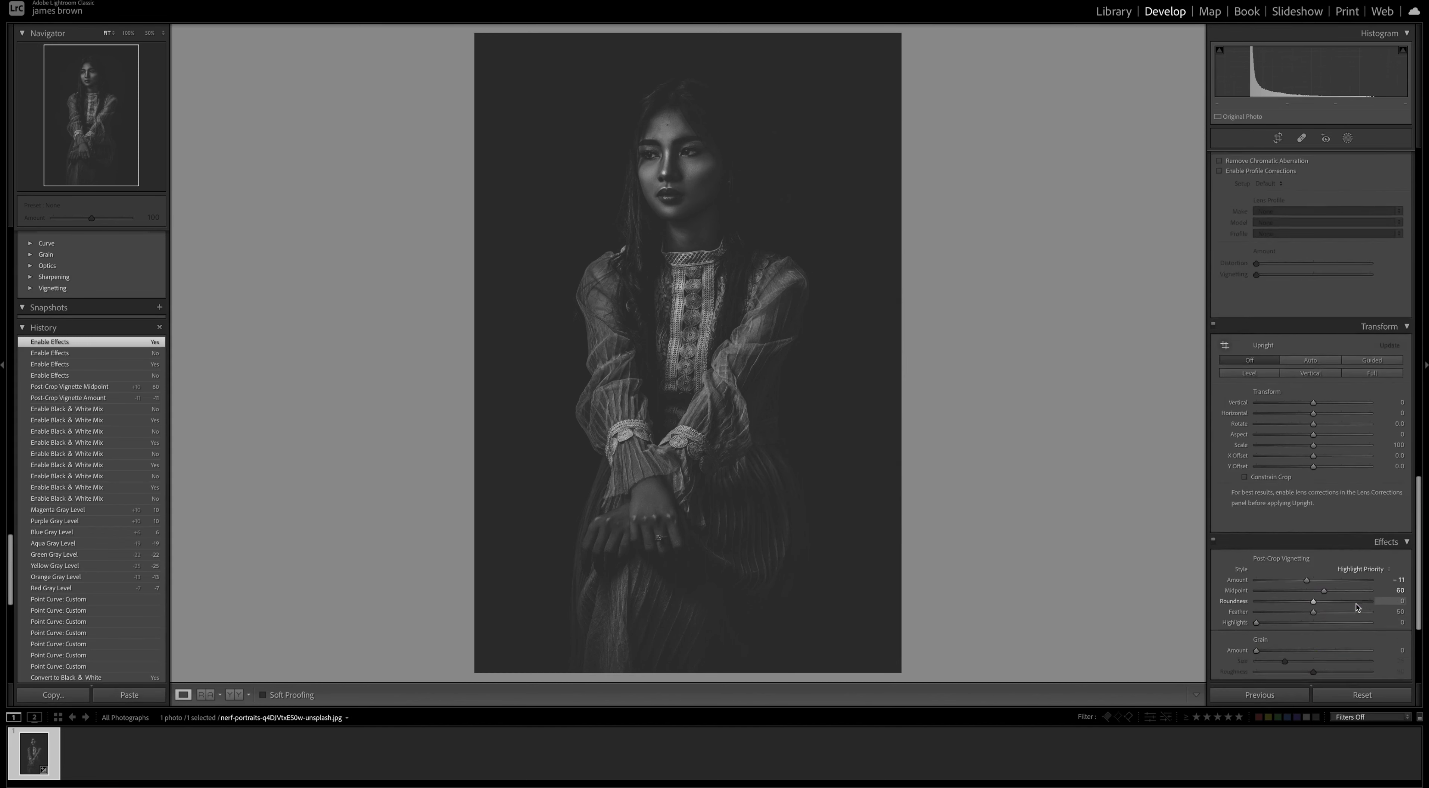
scroll(1353, 608, up, 20)
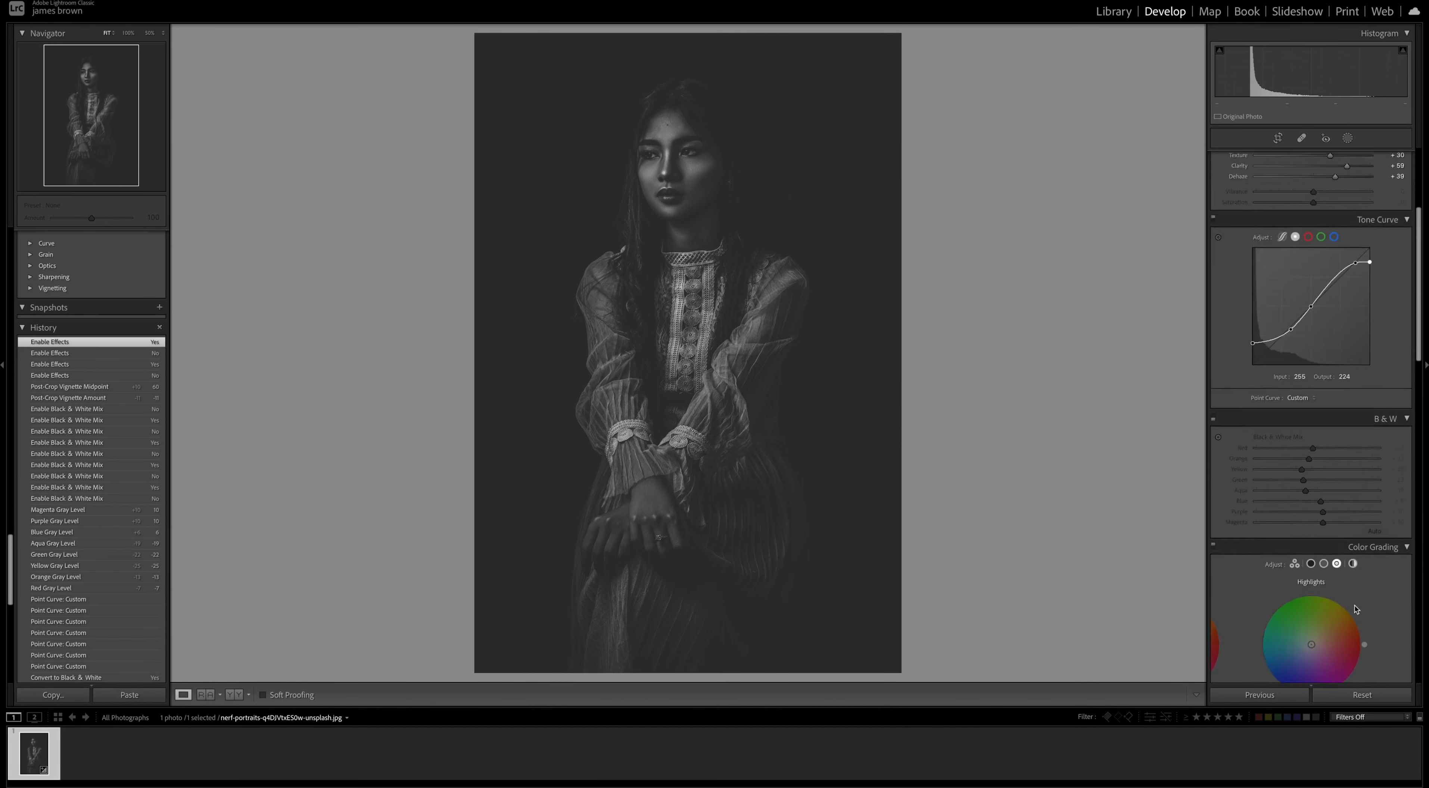
scroll(1338, 609, up, 3)
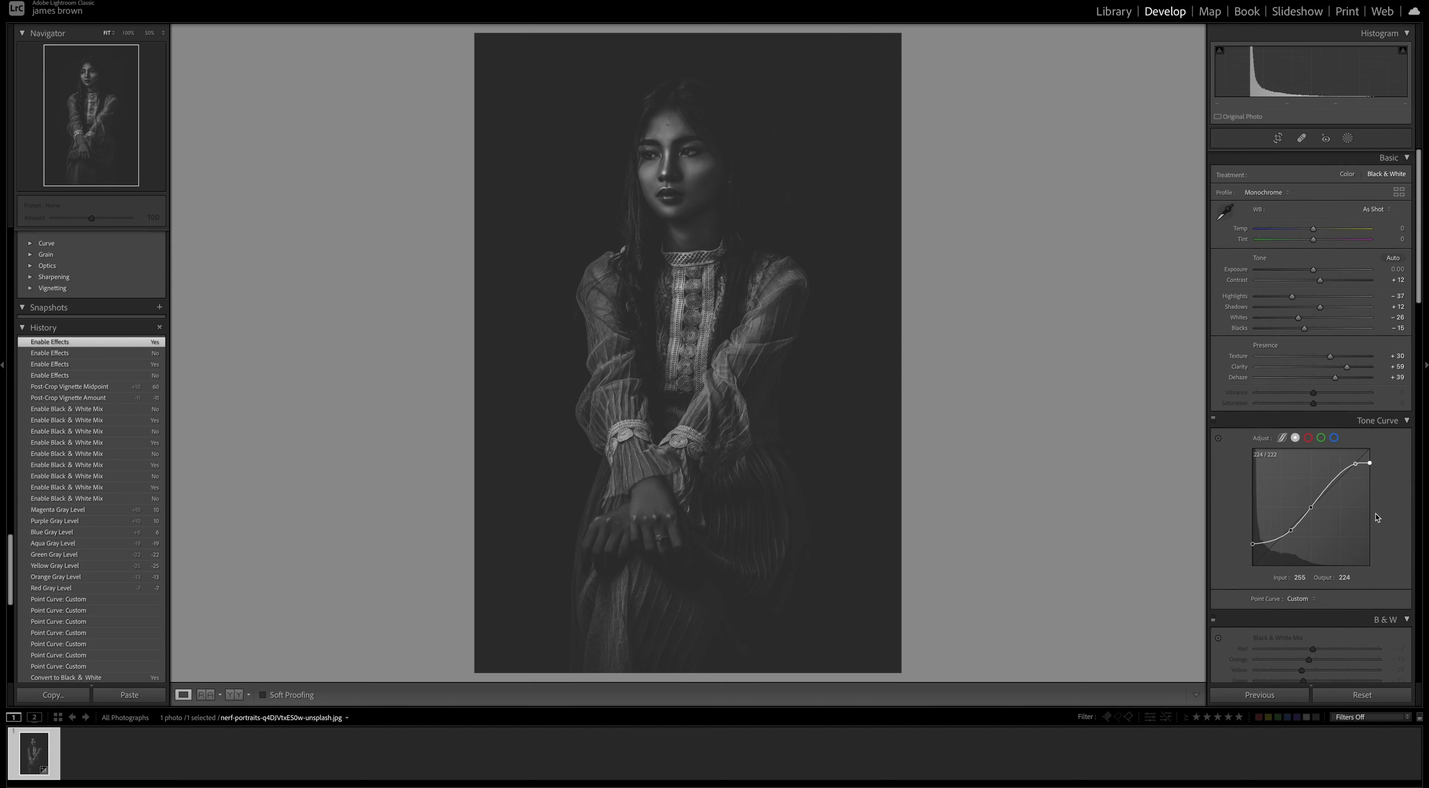
key(y)
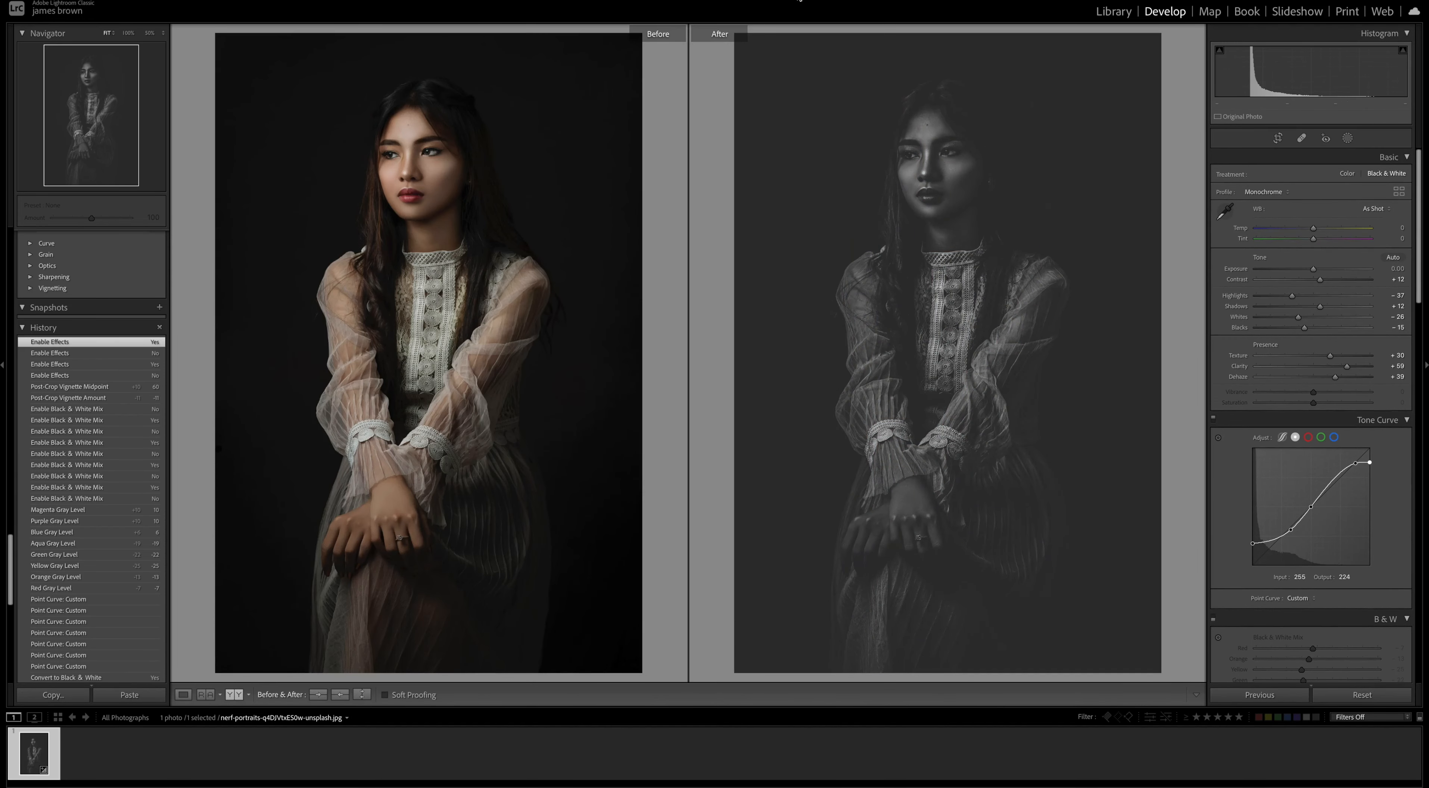
key(y)
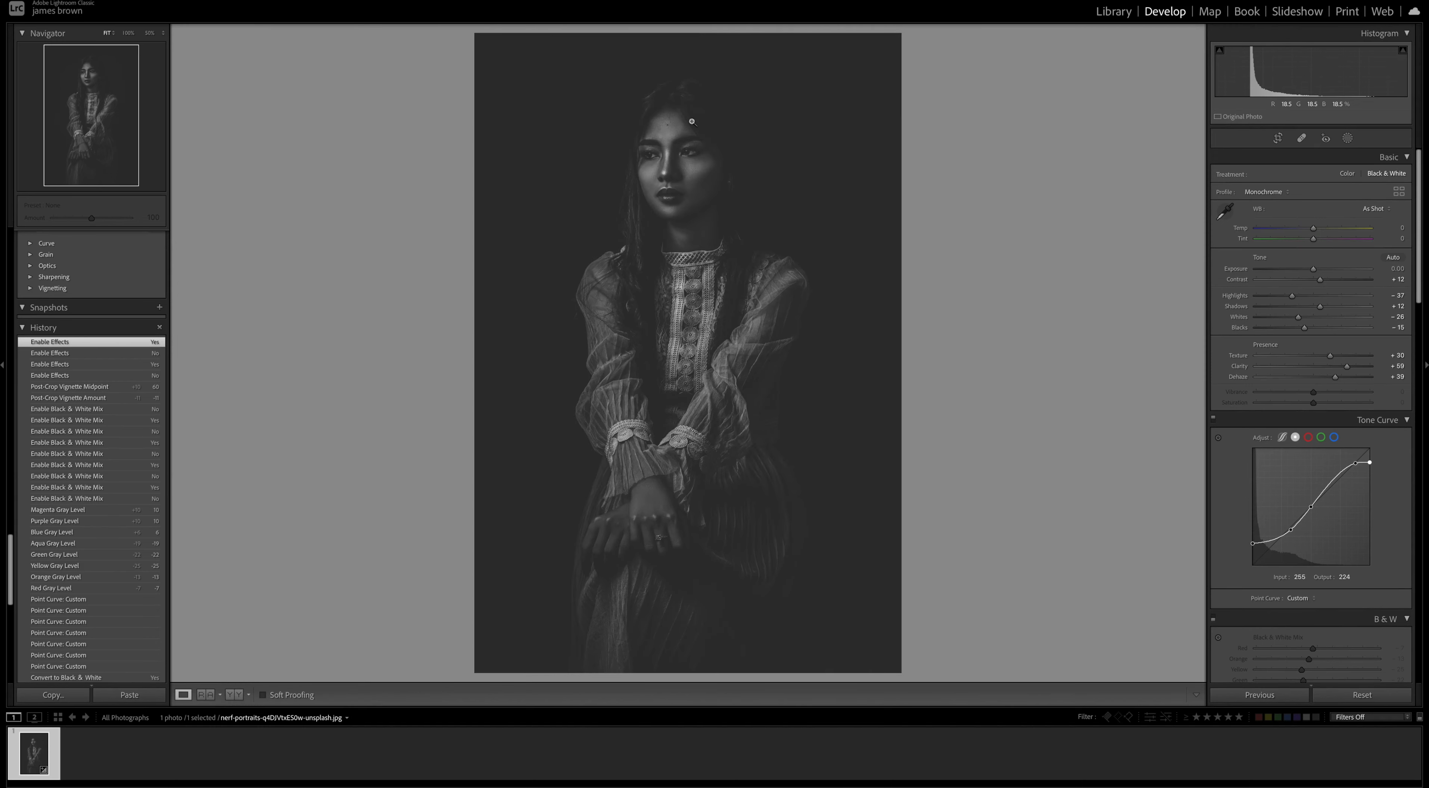
Add a radial gradient mask with Feather 100 and centre it over the woman's face.
click(795, 76)
drag(733, 191, 726, 217)
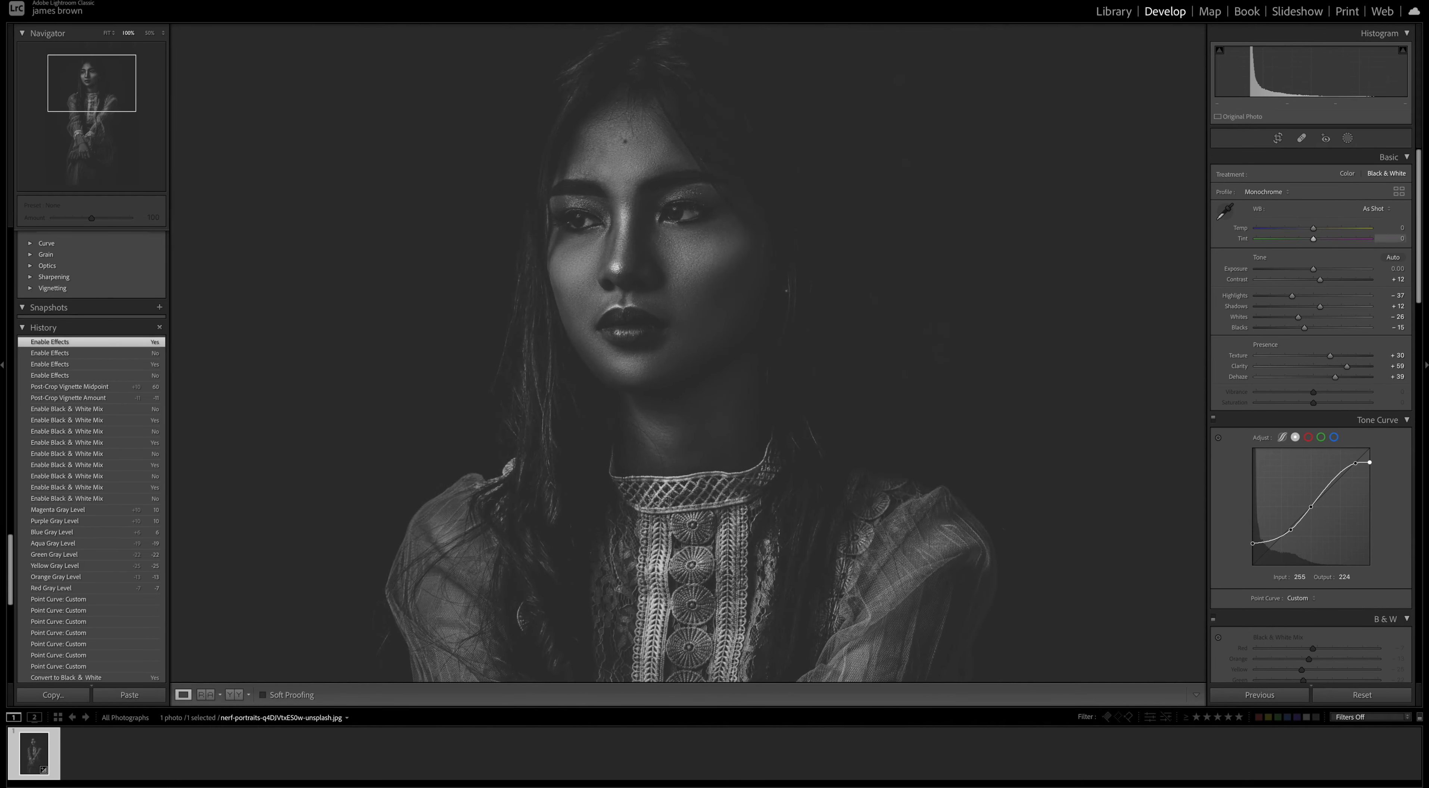
click(1347, 139)
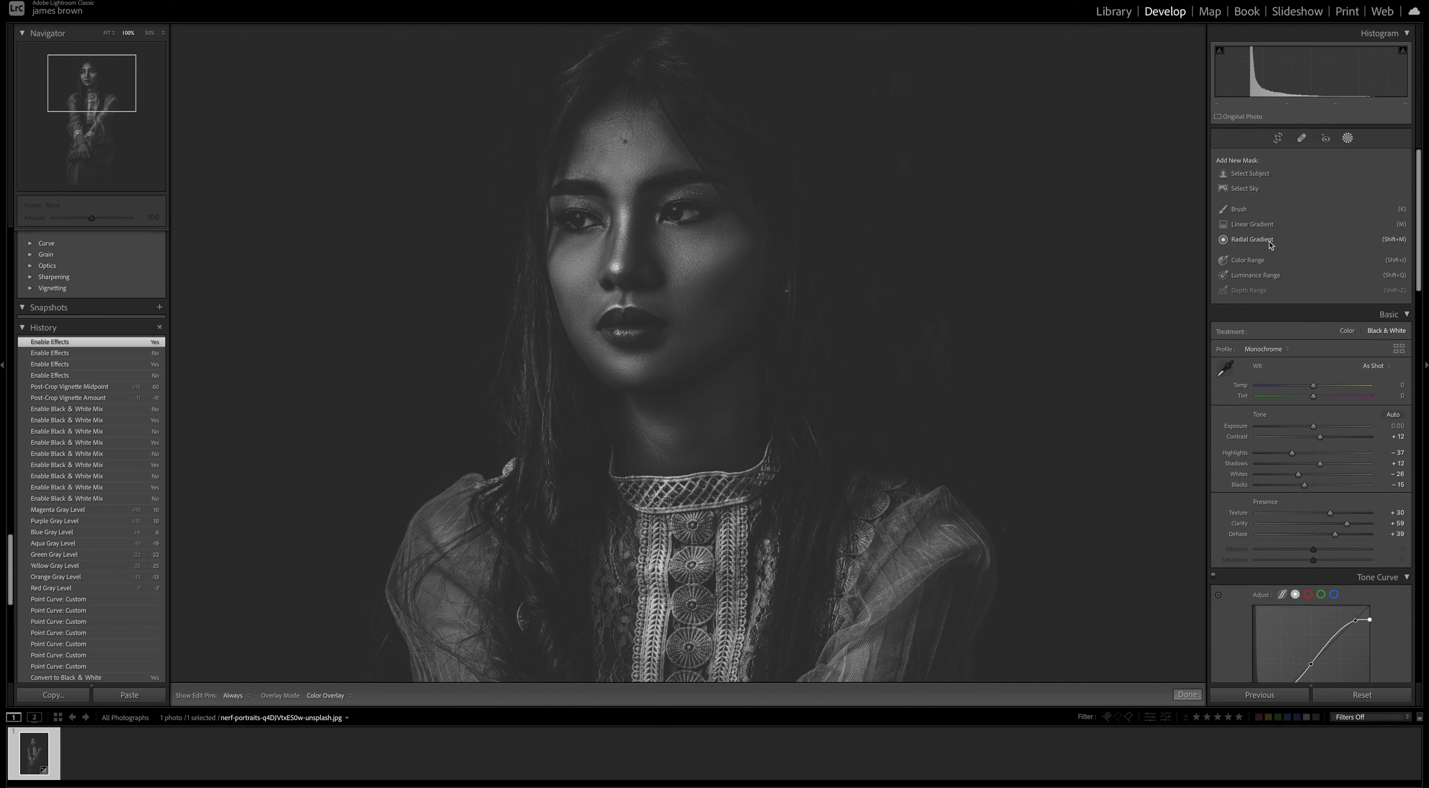
click(1252, 240)
drag(644, 294, 510, 140)
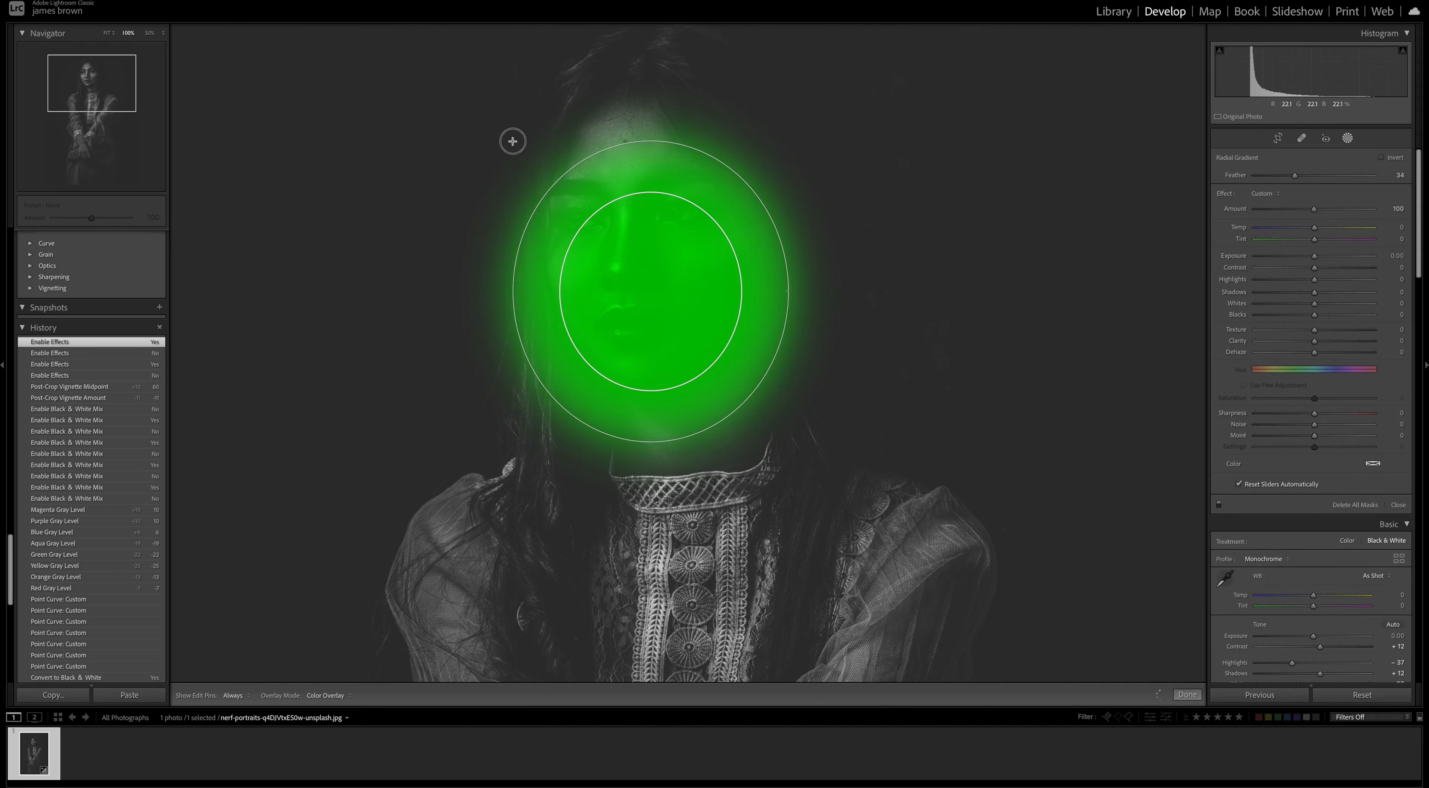
drag(649, 289, 642, 247)
drag(649, 347, 649, 220)
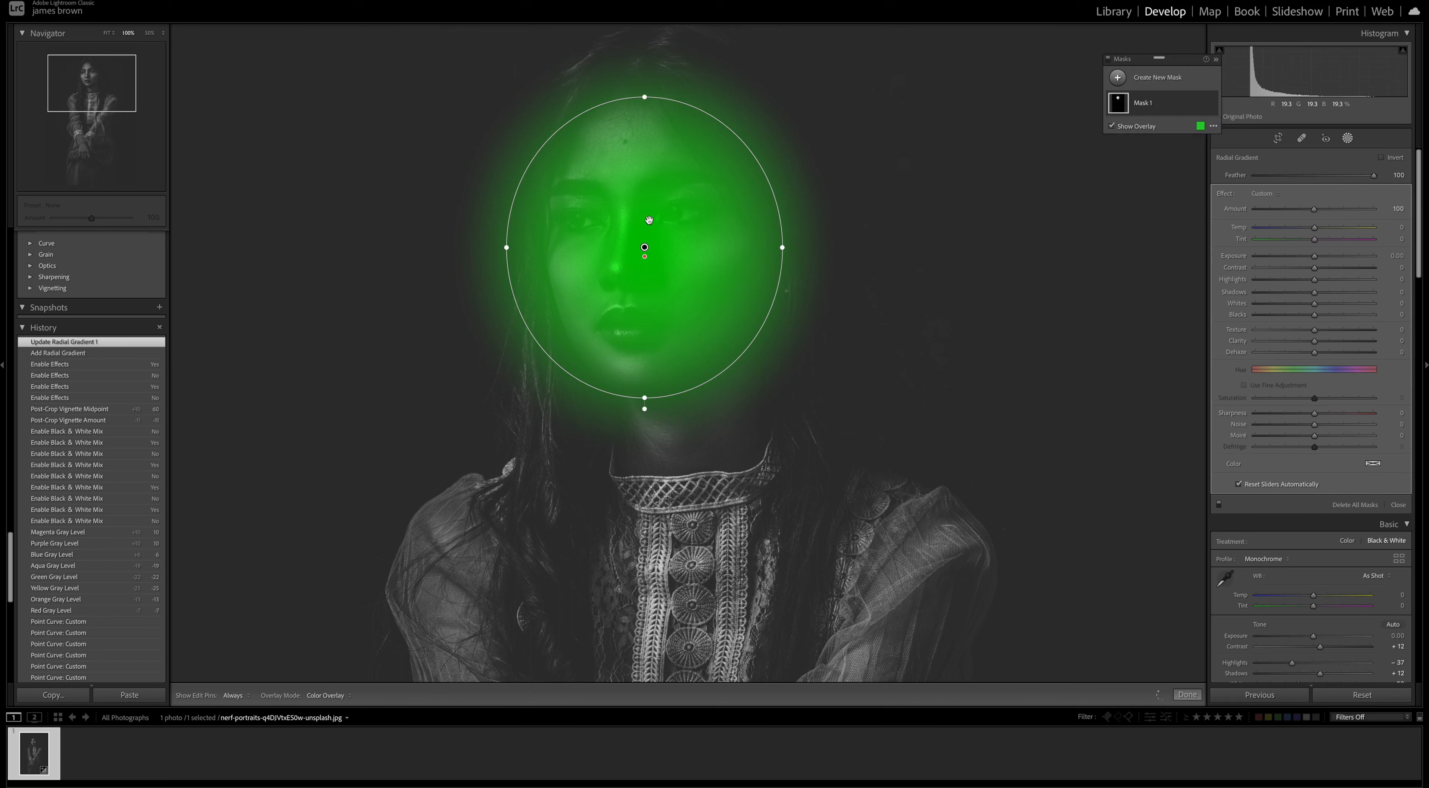
Hide the mask overlay, lift the shadows inside the radial face mask and deselect the mask.
click(1111, 126)
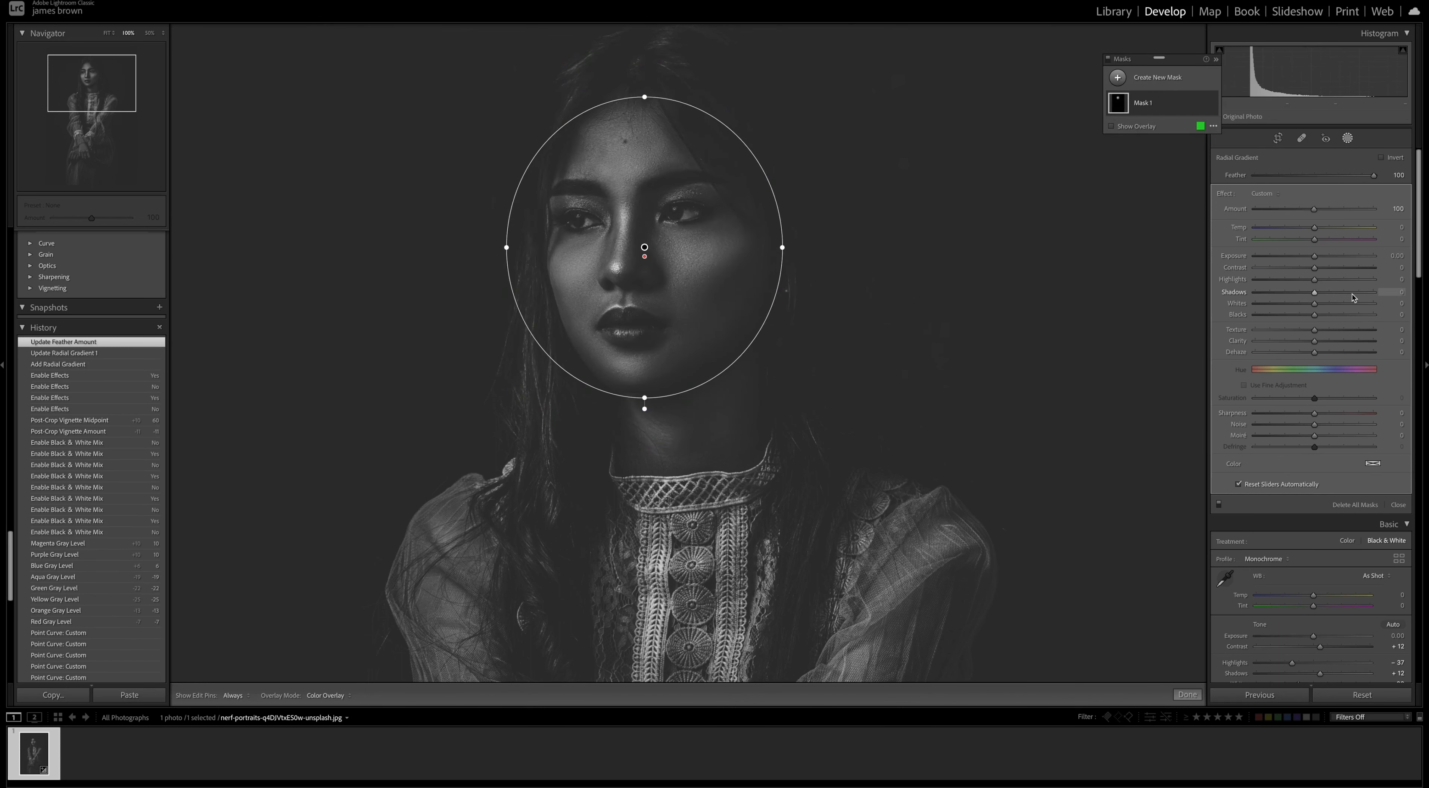
drag(1351, 297, 1358, 298)
key(Escape)
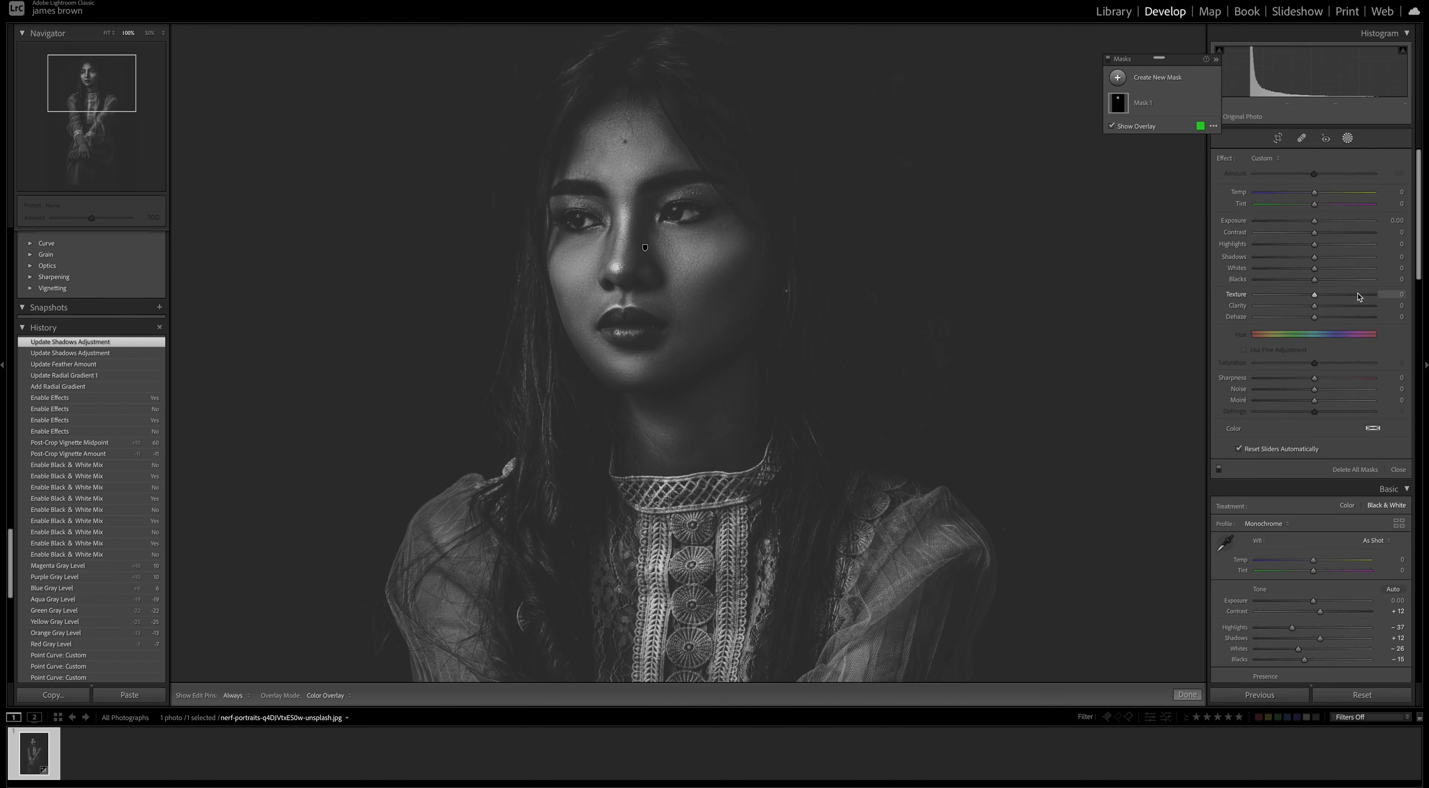
Compare the original and edited portrait side by side, stepping back through the history states and returning to the latest.
key(z)
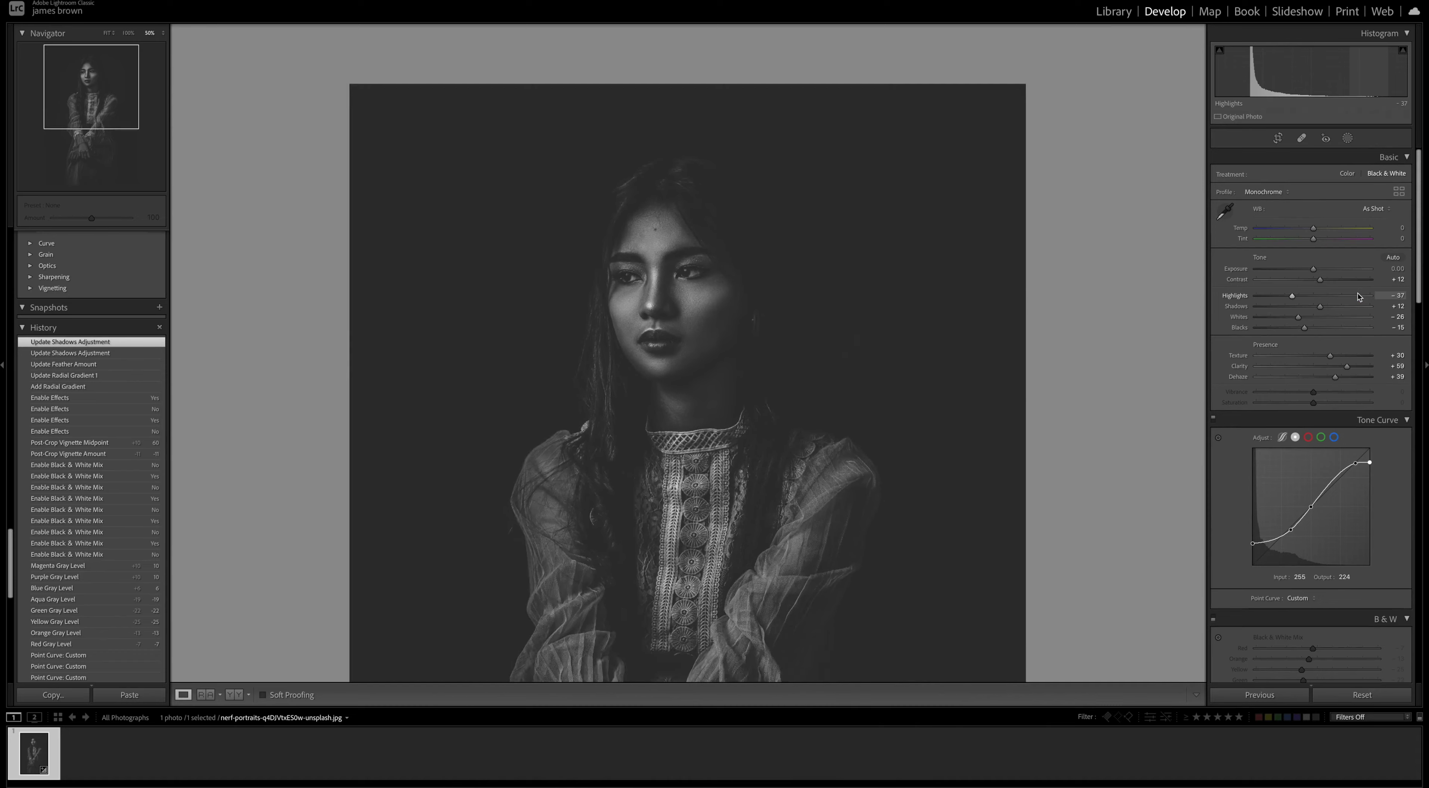
key(y)
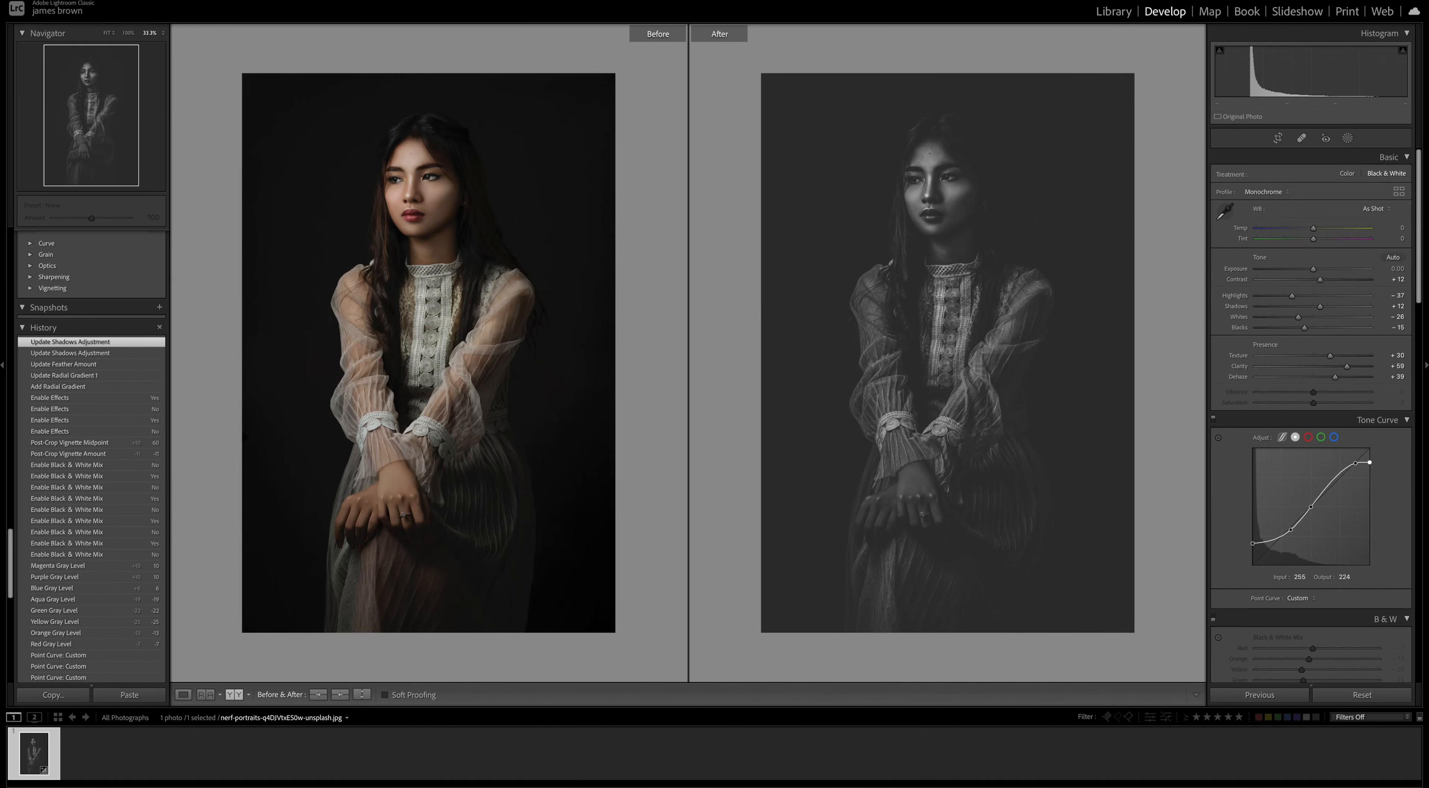
click(111, 398)
click(124, 351)
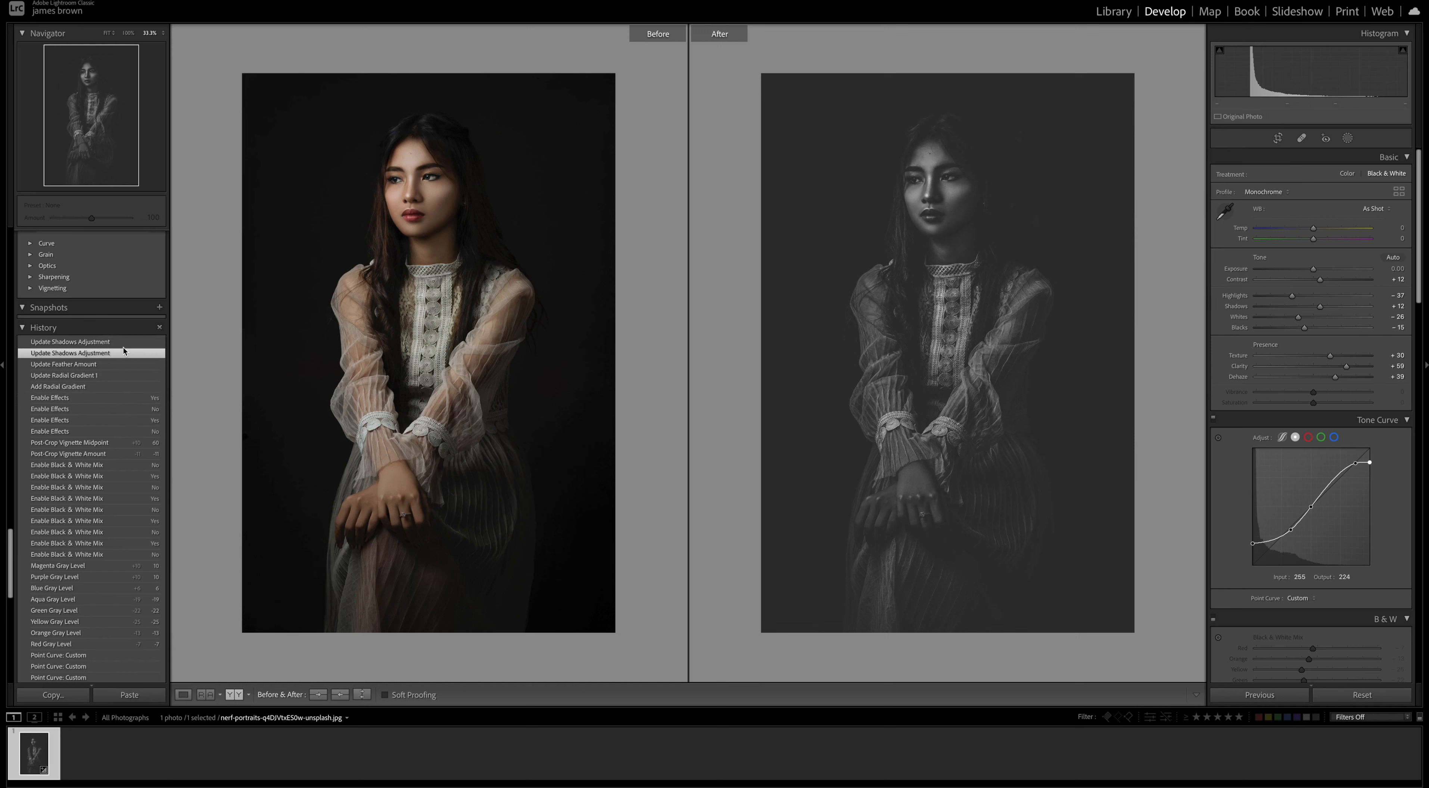
click(123, 346)
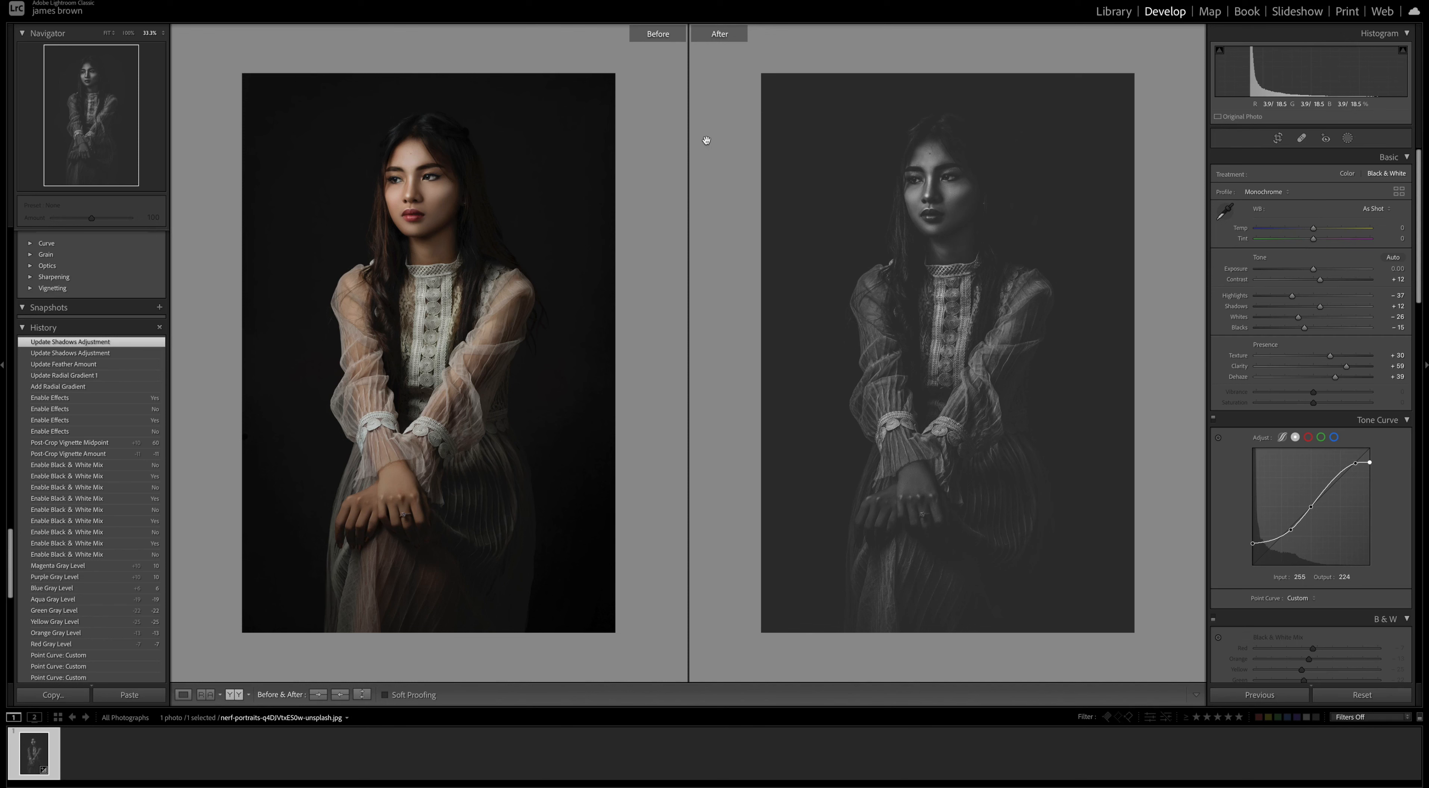
click(927, 185)
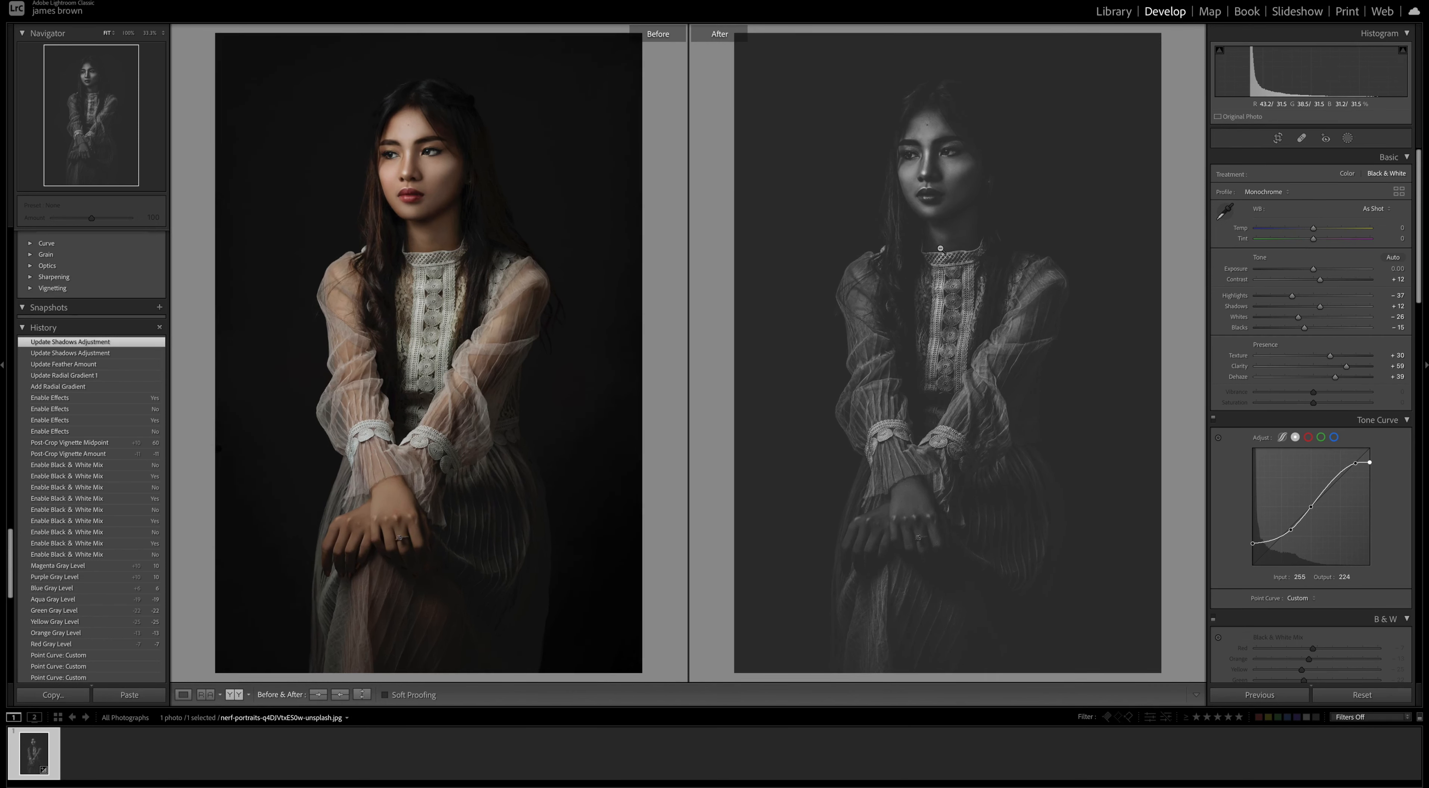
Create a new brush mask using the Dodge (Lighten) effect preset with Exposure 0.25.
click(1346, 139)
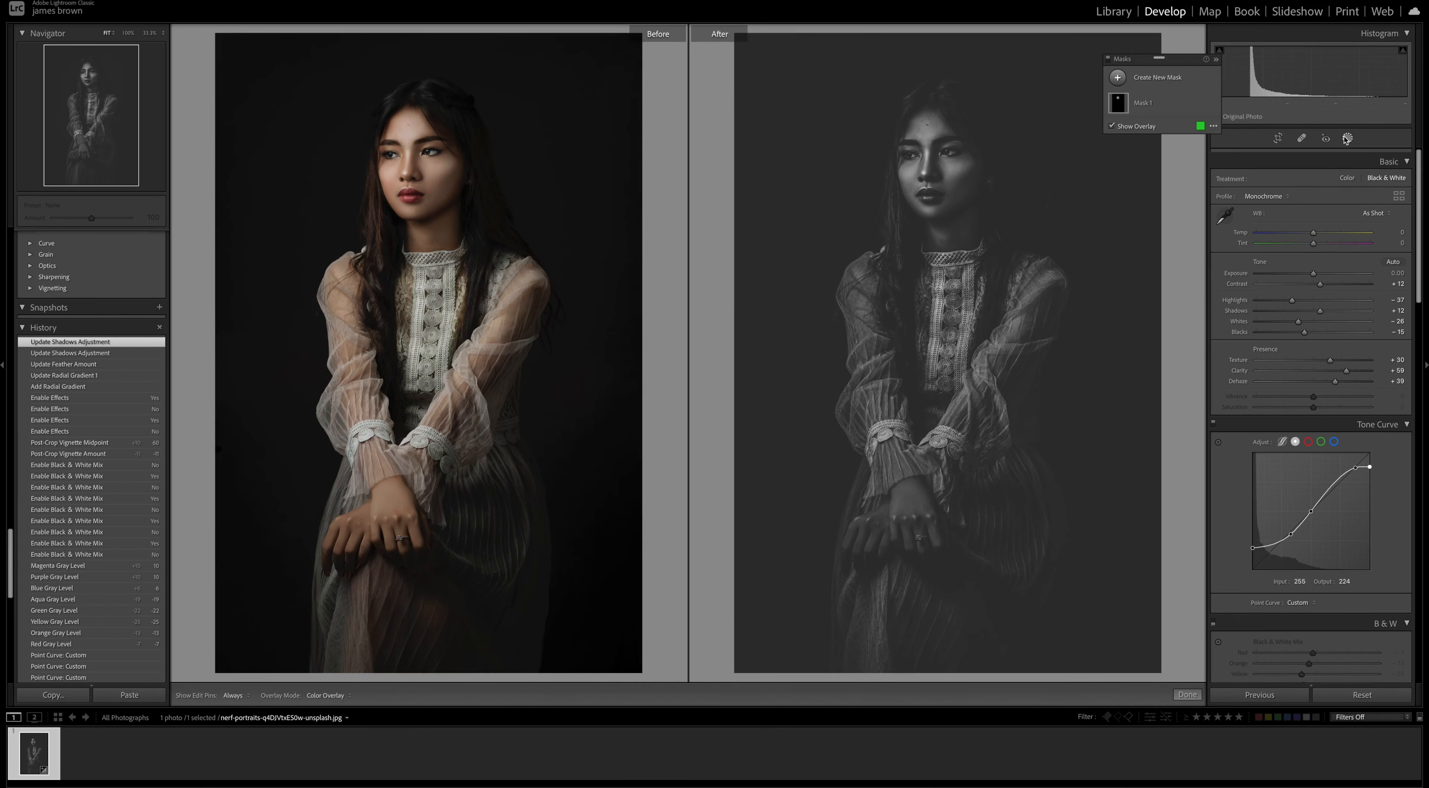
click(1159, 79)
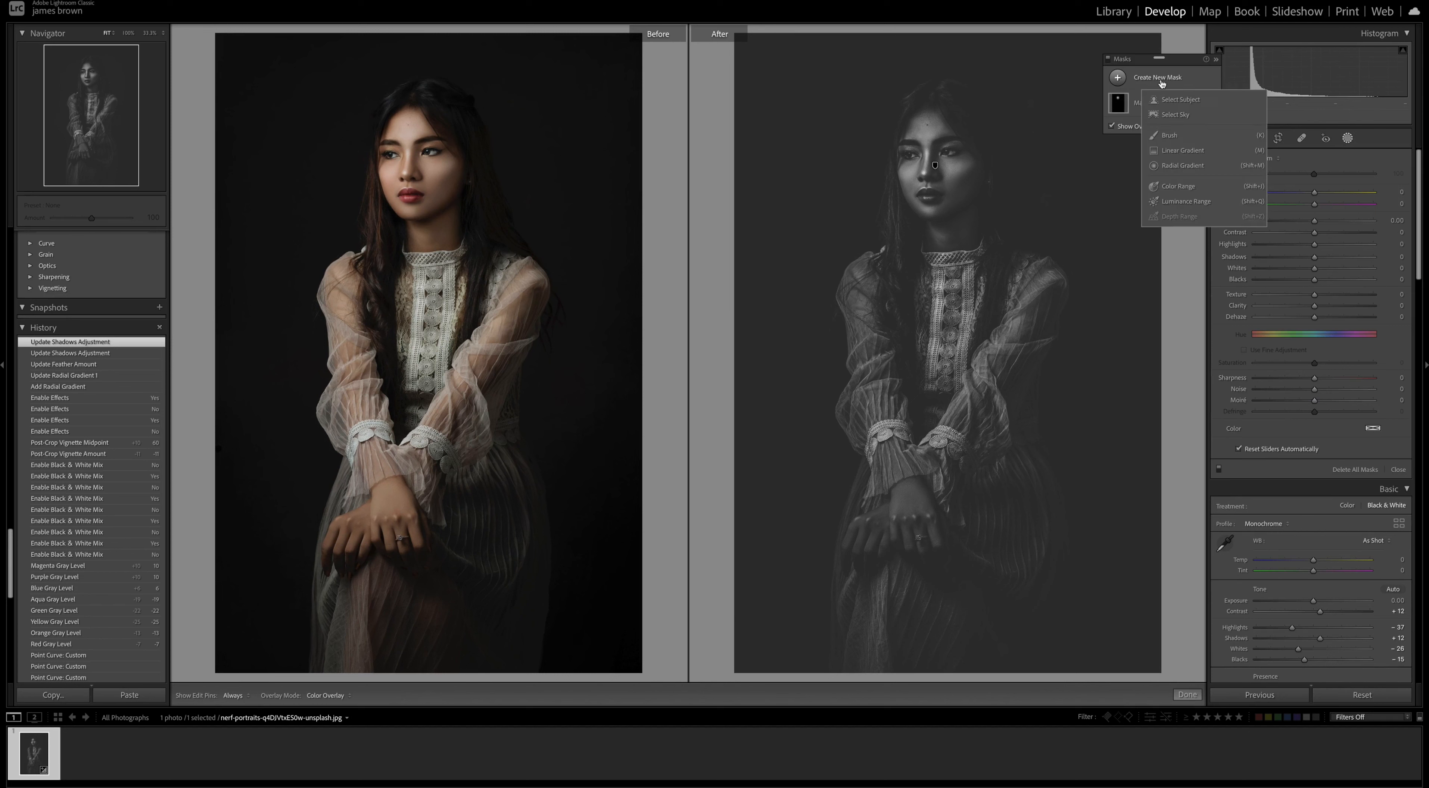
click(1170, 136)
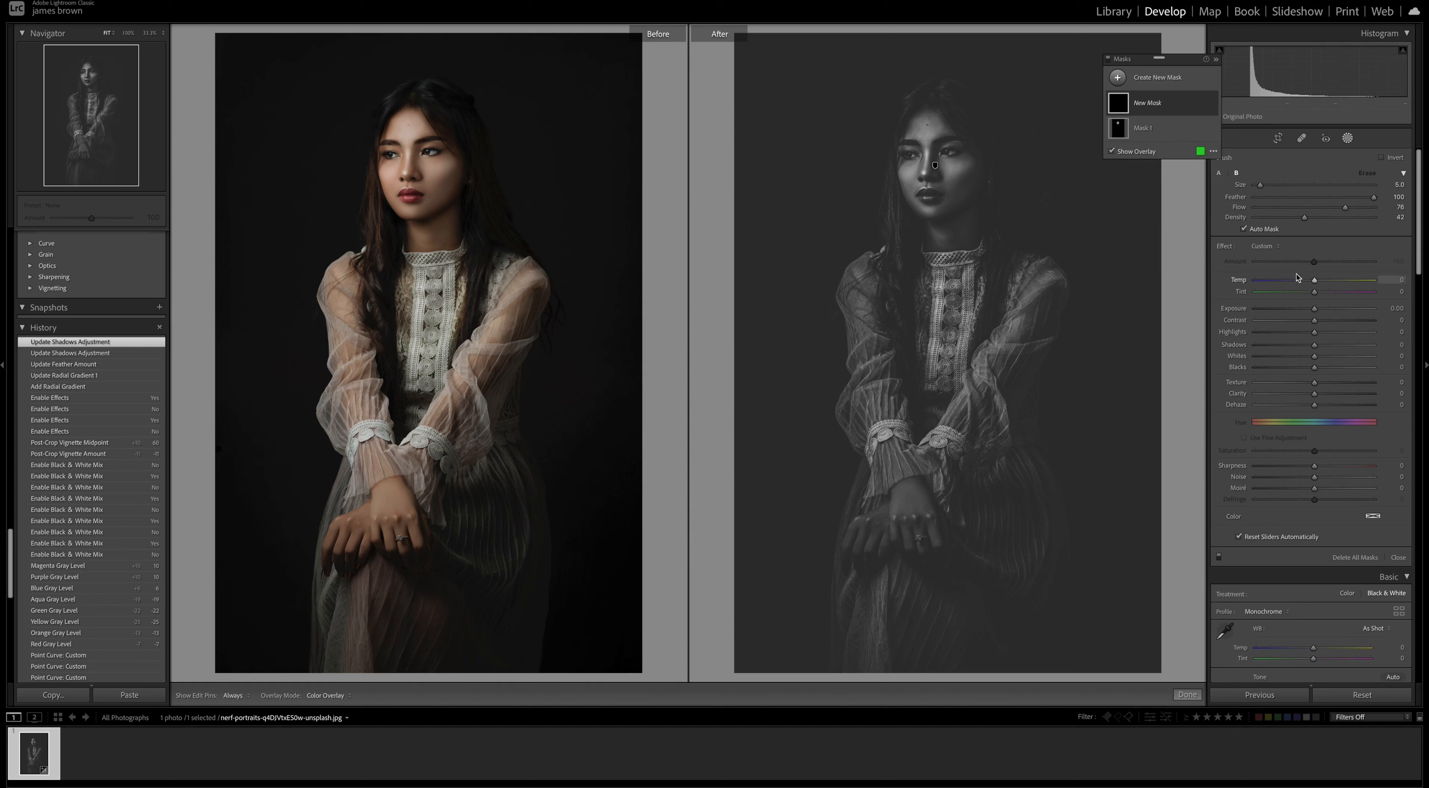
click(1270, 248)
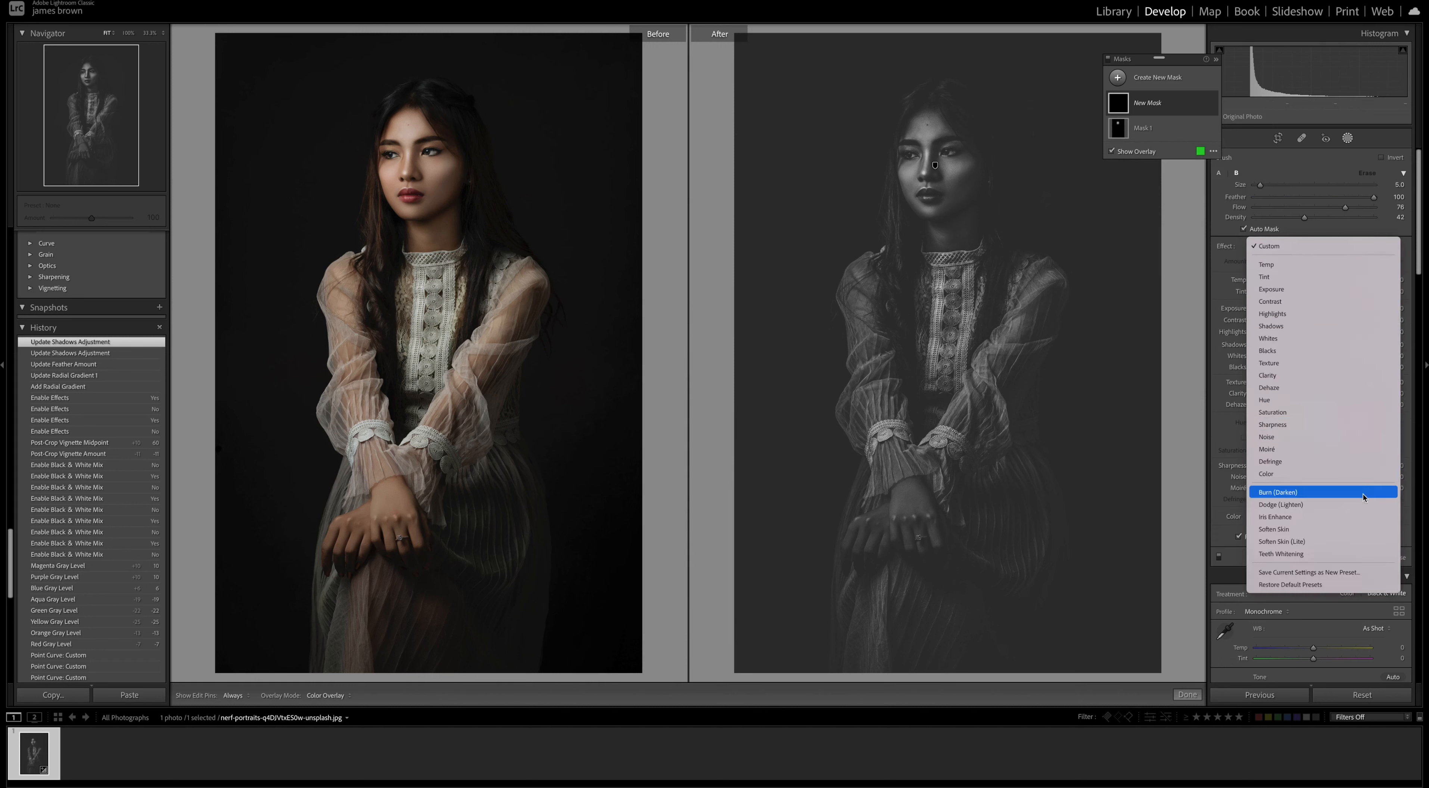
click(1362, 506)
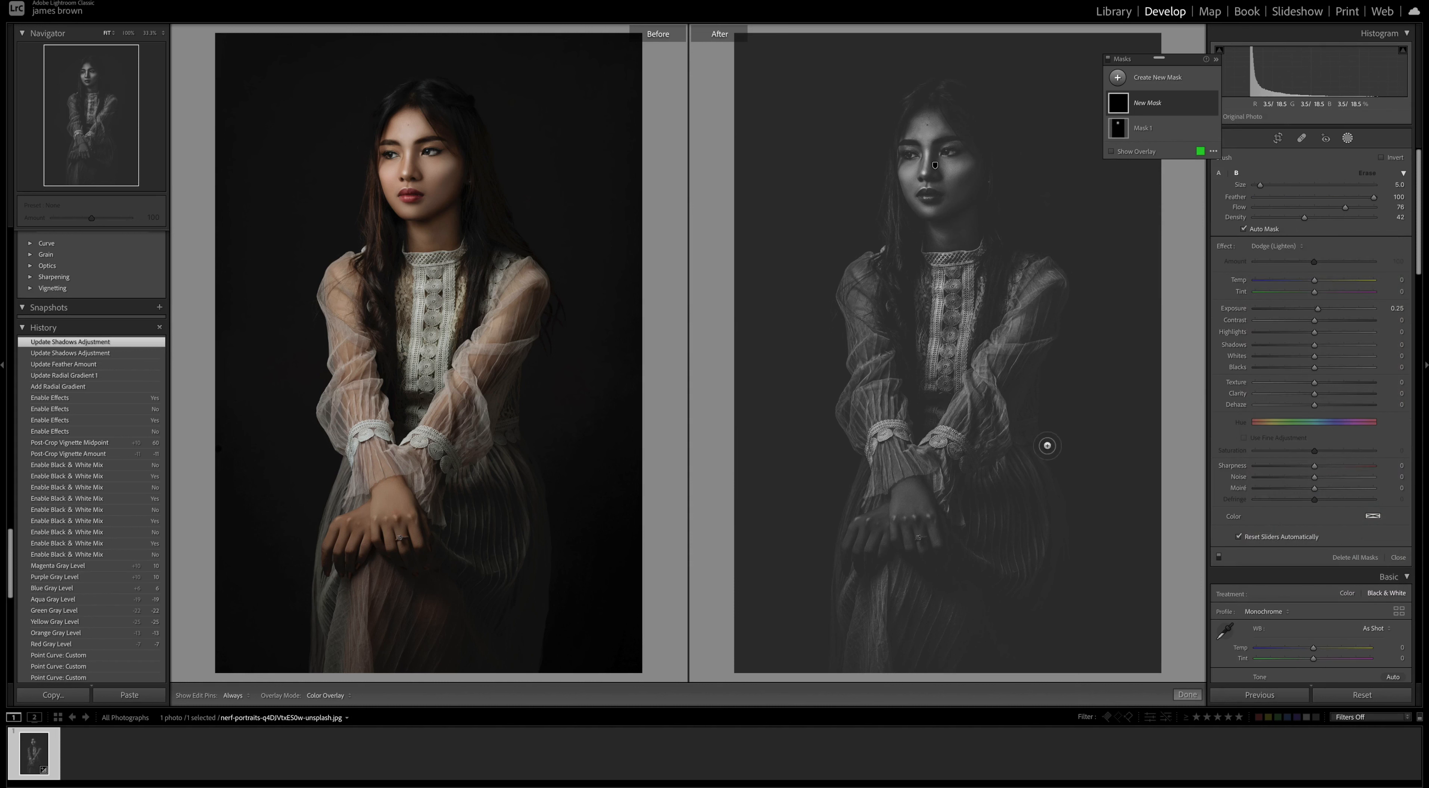
Set the brush density to 77 and paint the dodge mask over the dress's embroidered front and both lace cuffs.
key(h)
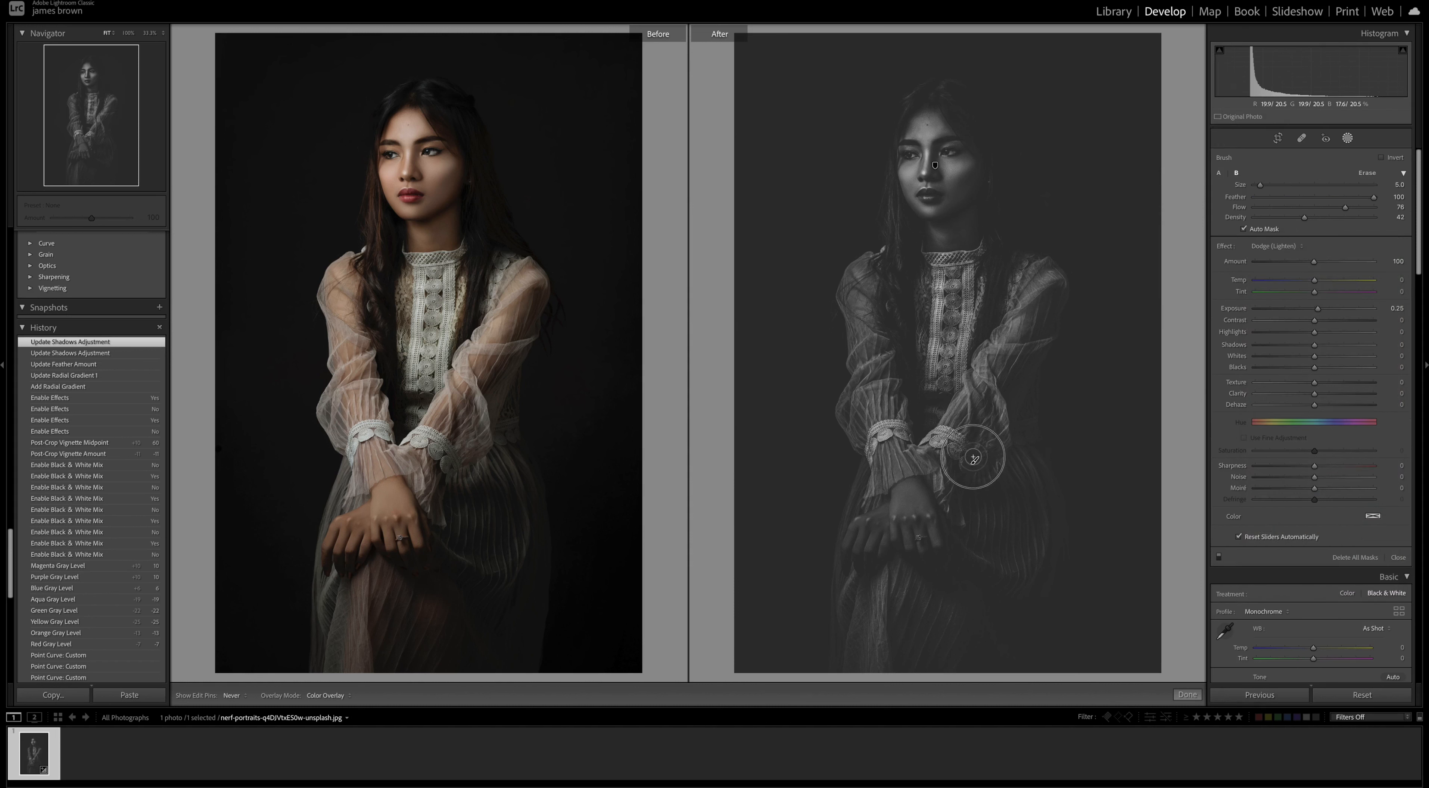
mouse_move(938, 433)
mouse_down()
mouse_move(974, 460)
mouse_move(945, 444)
mouse_up()
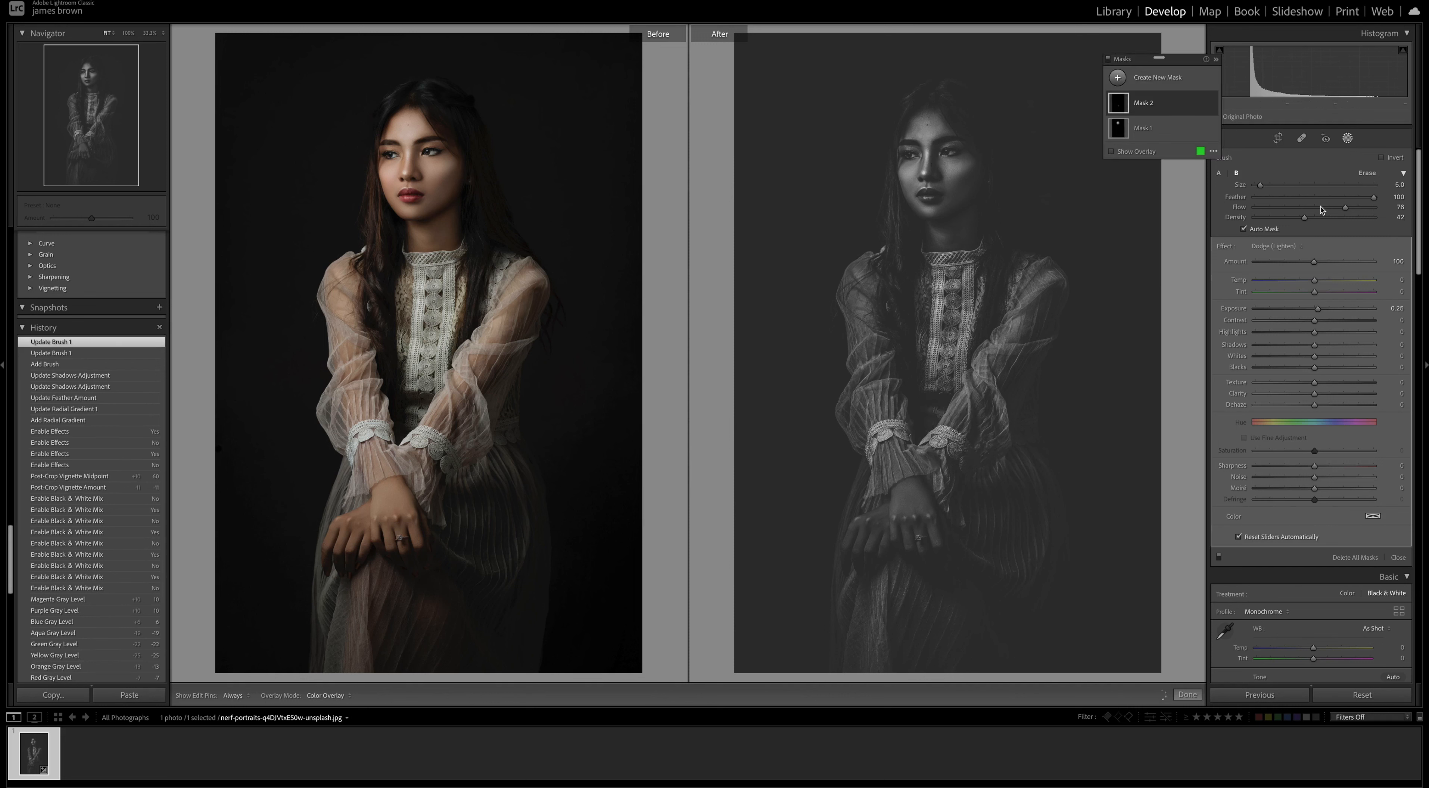
drag(1304, 217, 1347, 217)
mouse_move(975, 451)
mouse_down()
mouse_move(943, 430)
mouse_move(959, 444)
mouse_move(975, 417)
mouse_up()
key(o)
mouse_move(902, 425)
mouse_down()
mouse_move(862, 449)
mouse_move(888, 441)
mouse_up()
key(h)
mouse_move(937, 388)
mouse_down()
mouse_move(929, 258)
mouse_move(975, 258)
mouse_move(946, 355)
mouse_move(975, 321)
mouse_move(982, 278)
mouse_move(937, 394)
mouse_up()
drag(948, 445, 936, 440)
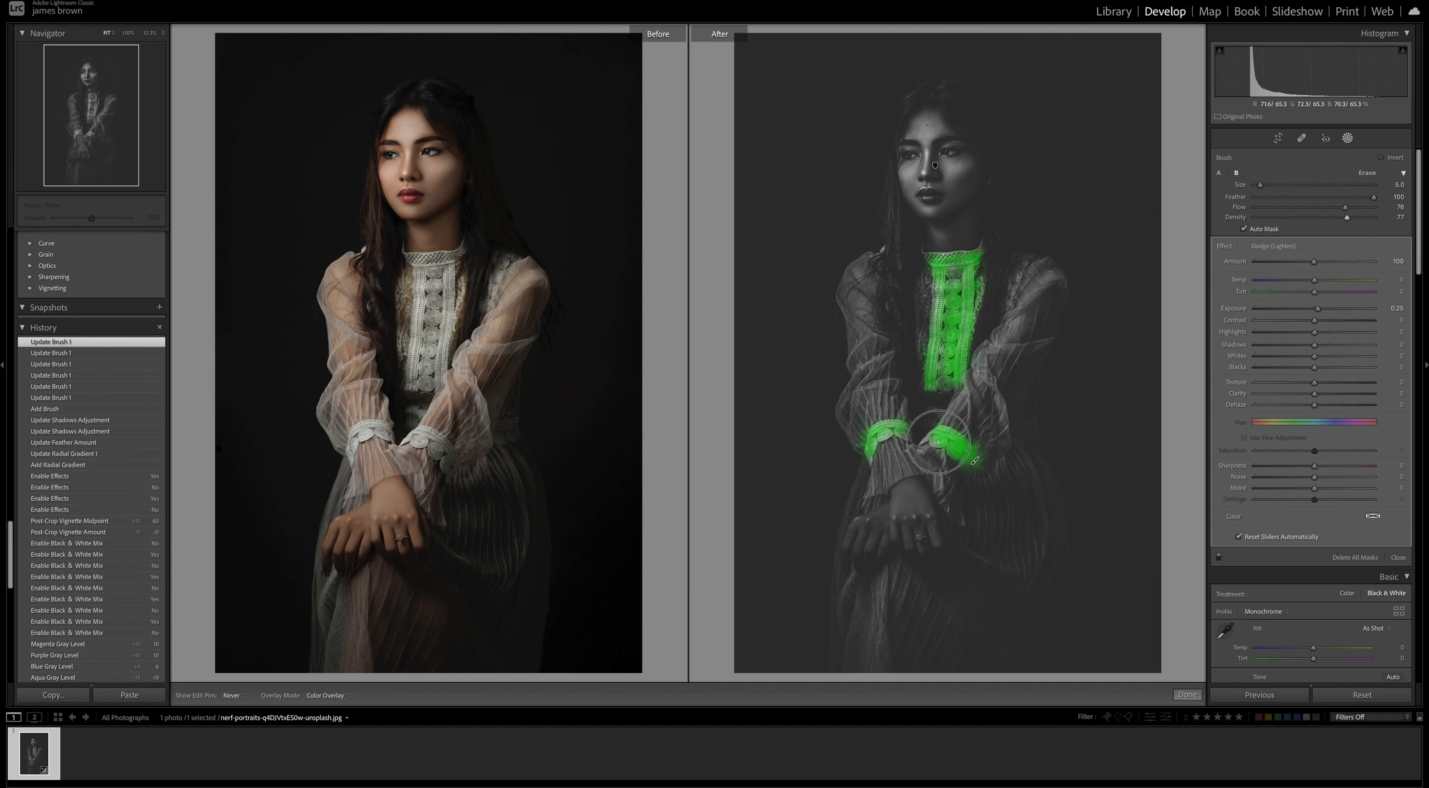
Extend the dodge mask onto the woman's hands with the brush at size 3.
key(h)
click(919, 537)
key(h)
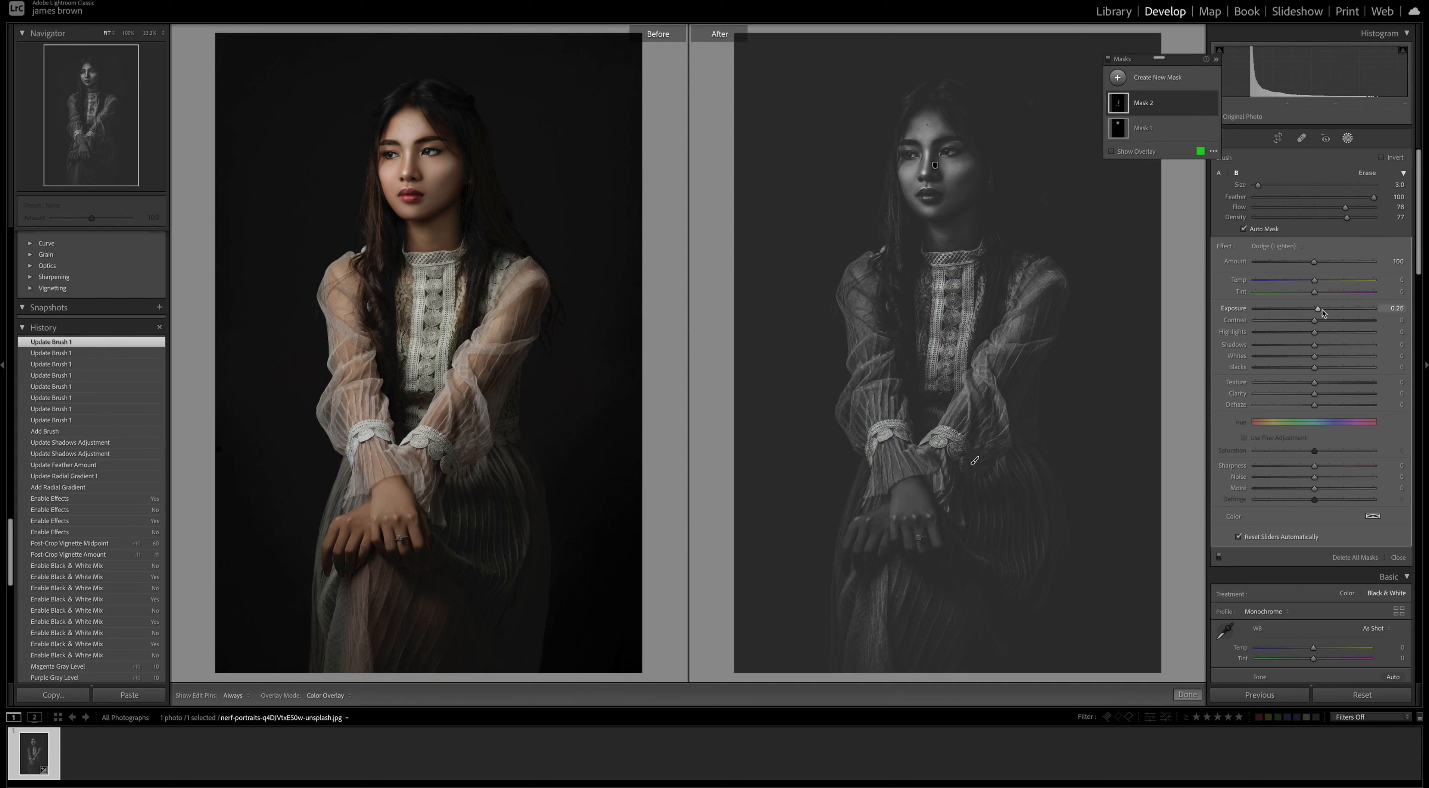
Raise the Exposure of the dodge brush mask to brighten the dress and hands, and finish masking.
drag(1322, 310, 1323, 310)
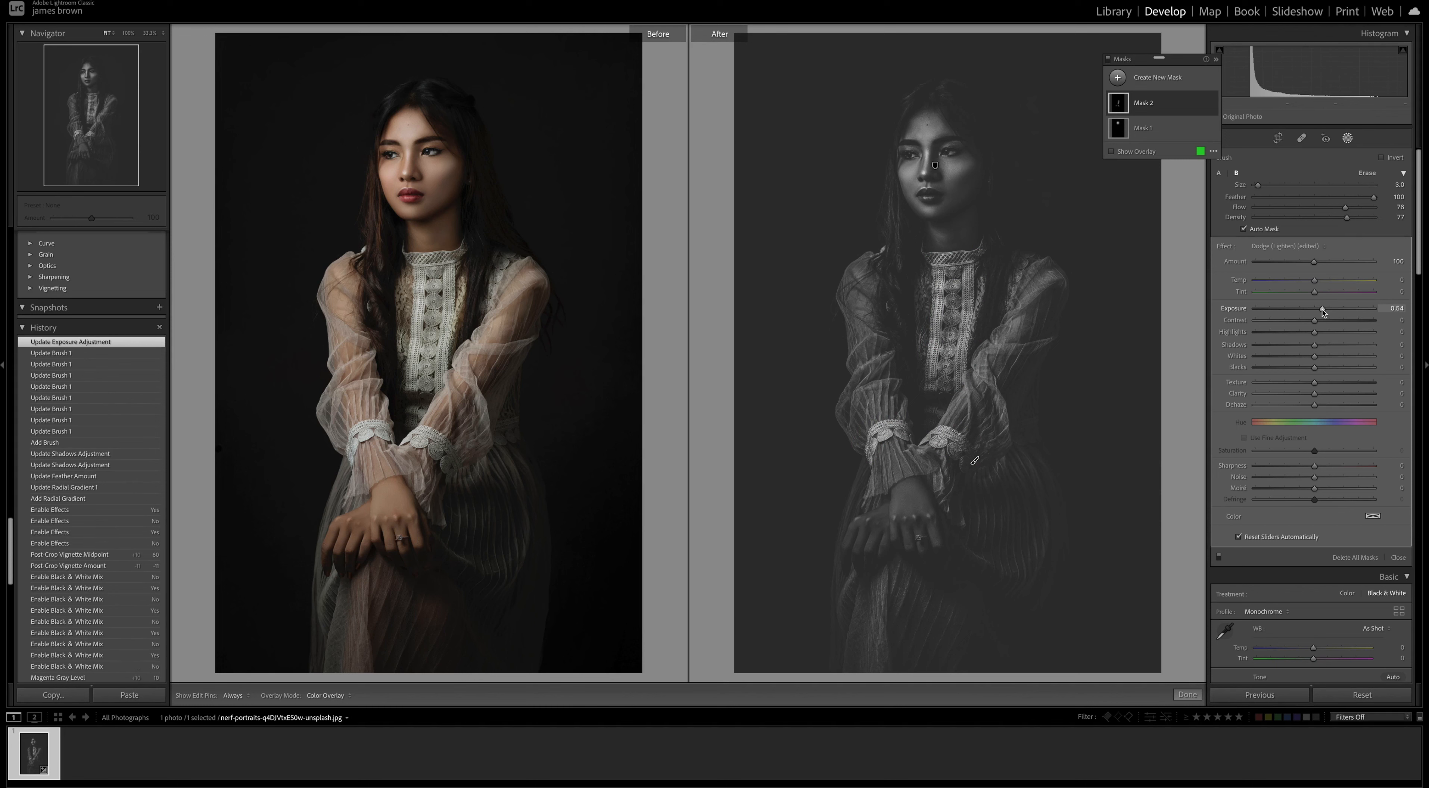
click(1328, 309)
click(1328, 311)
key(Escape)
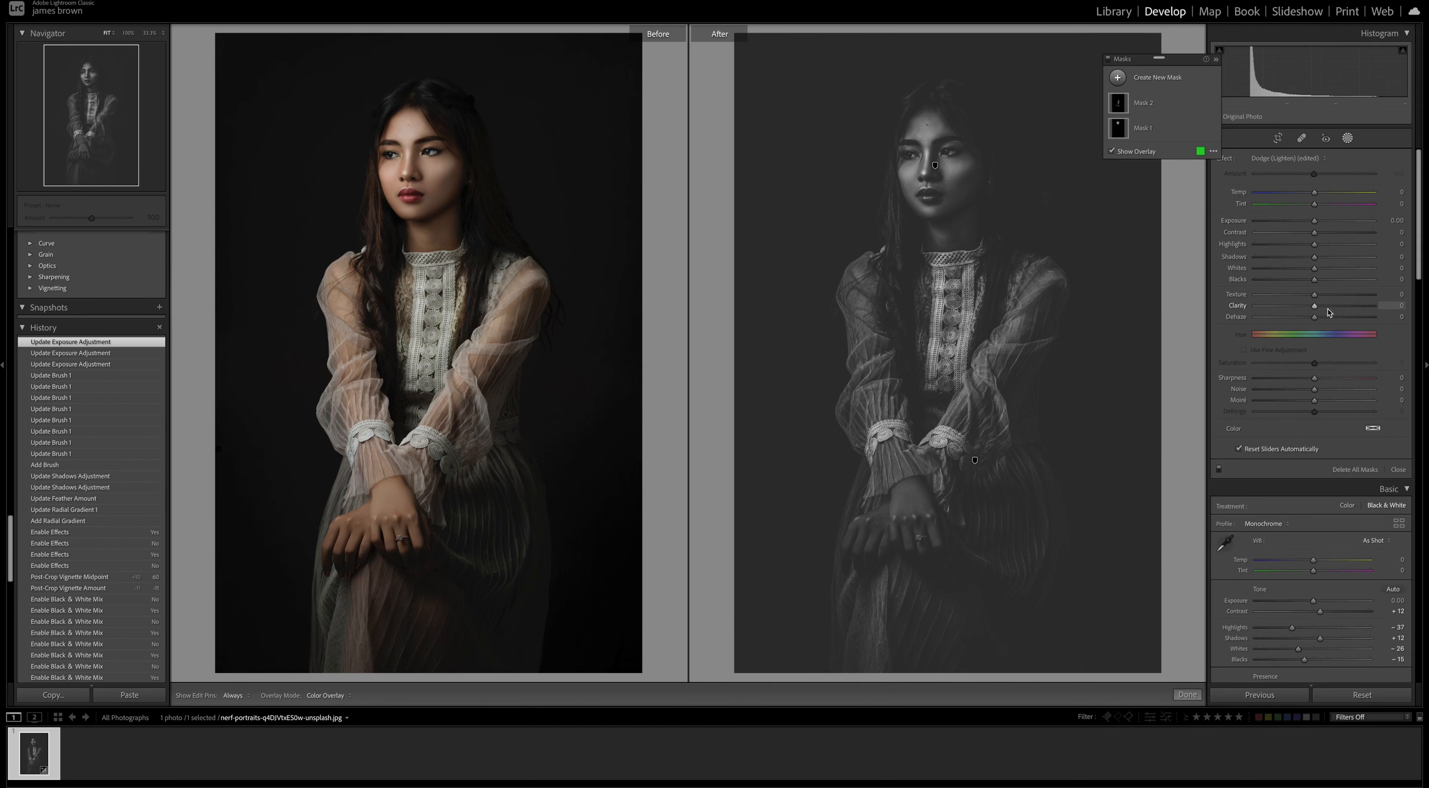
key(Escape)
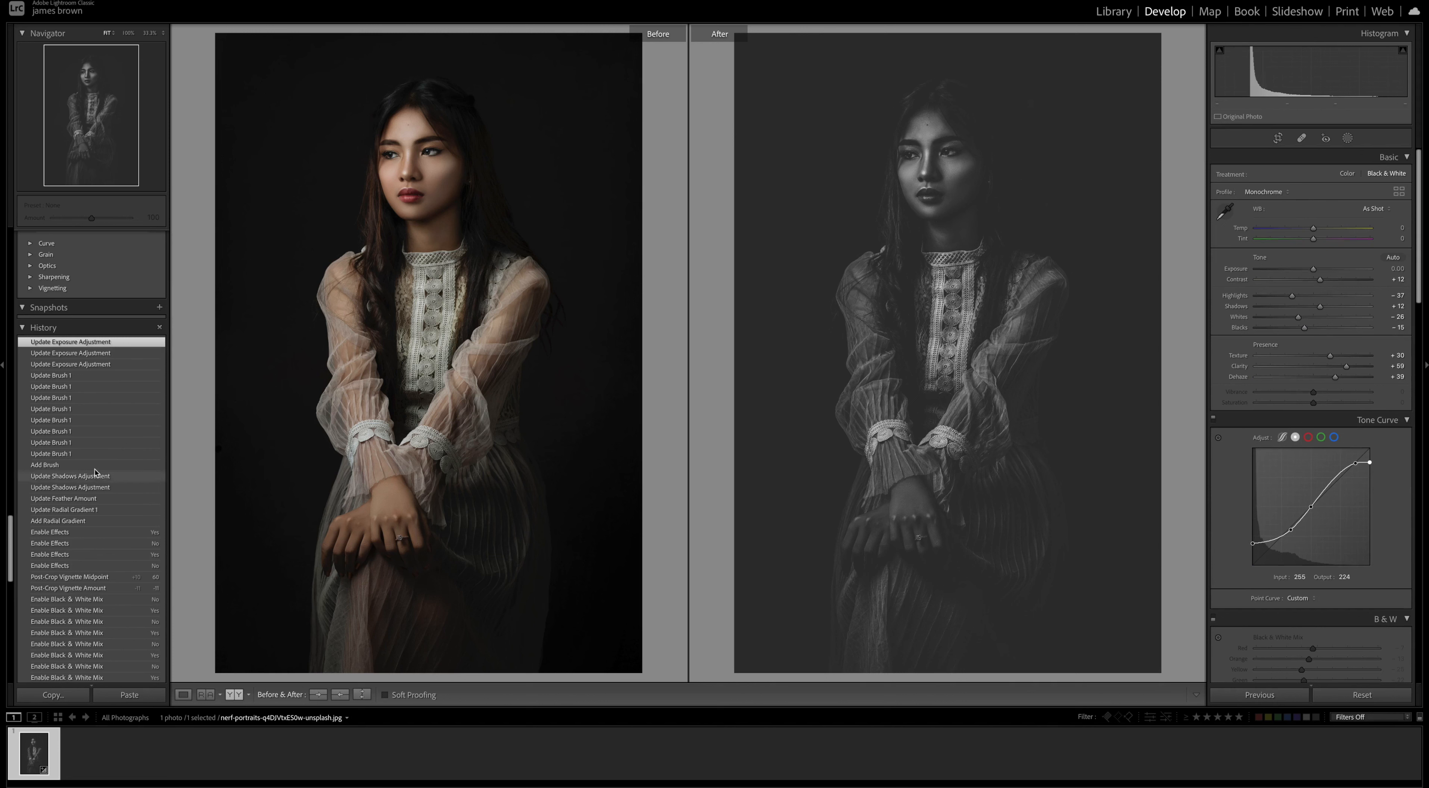
Compare the latest edit with the earlier Post-Crop Vignette Midpoint and Enable Black & White Mix history states, returning to the latest state.
click(103, 577)
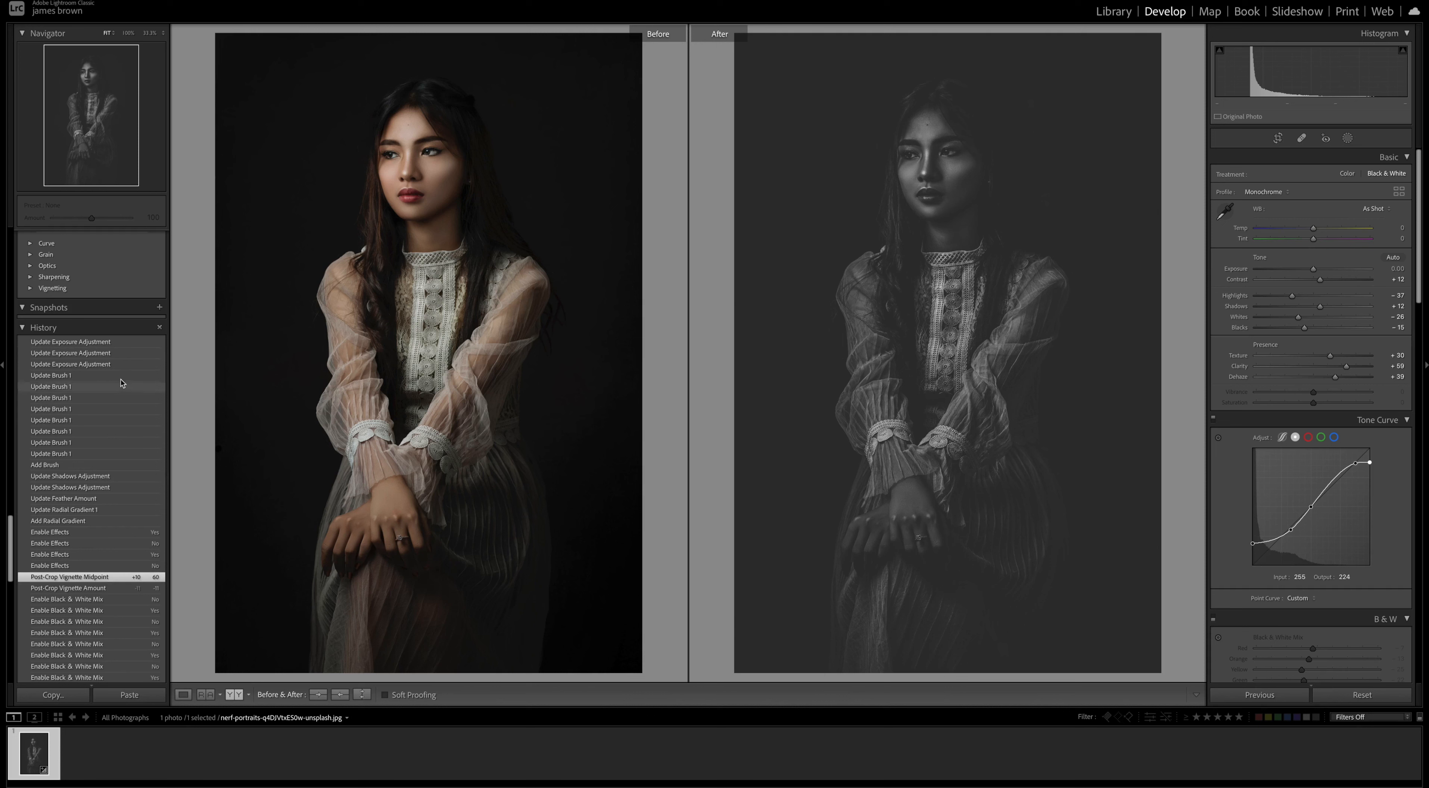
click(118, 343)
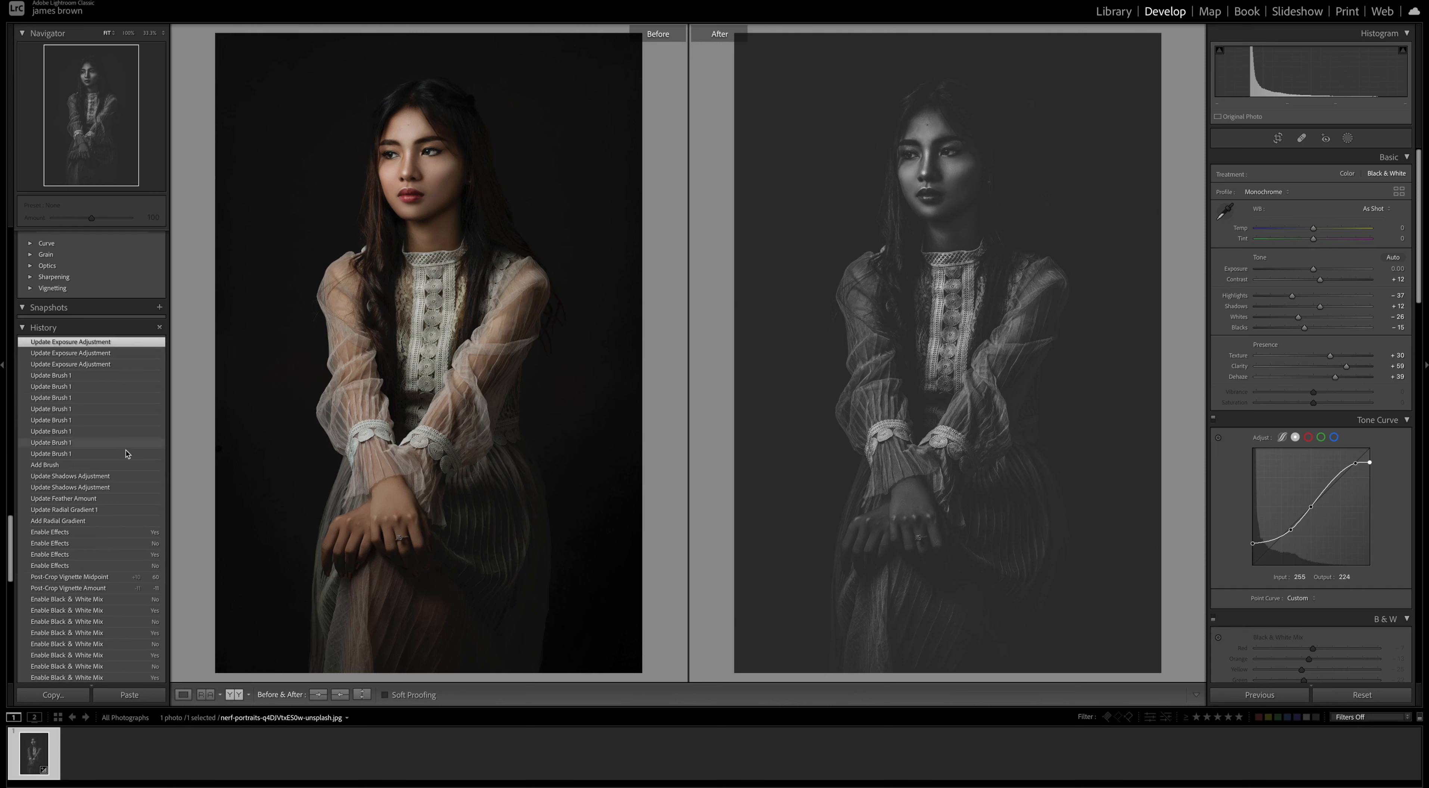
click(127, 610)
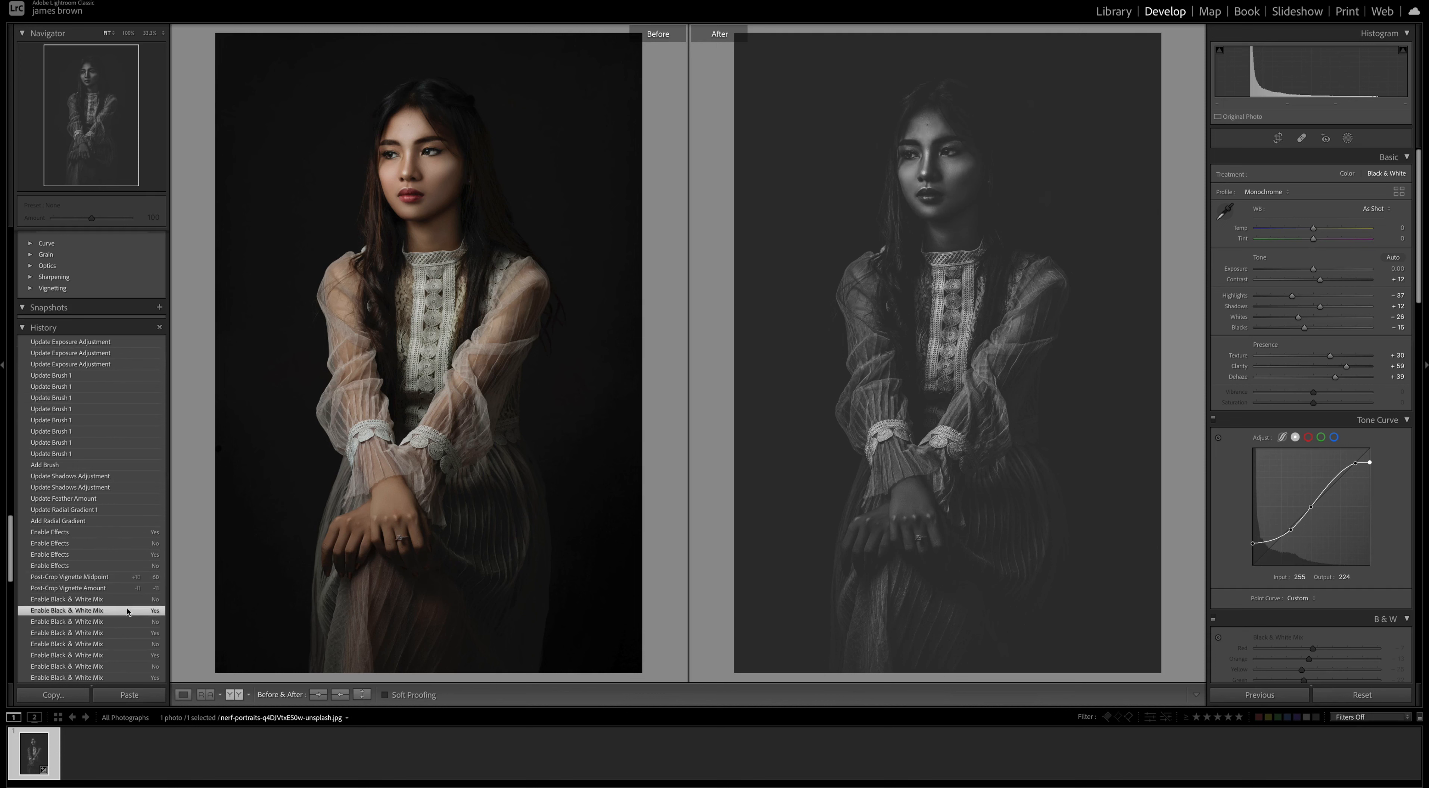
click(130, 344)
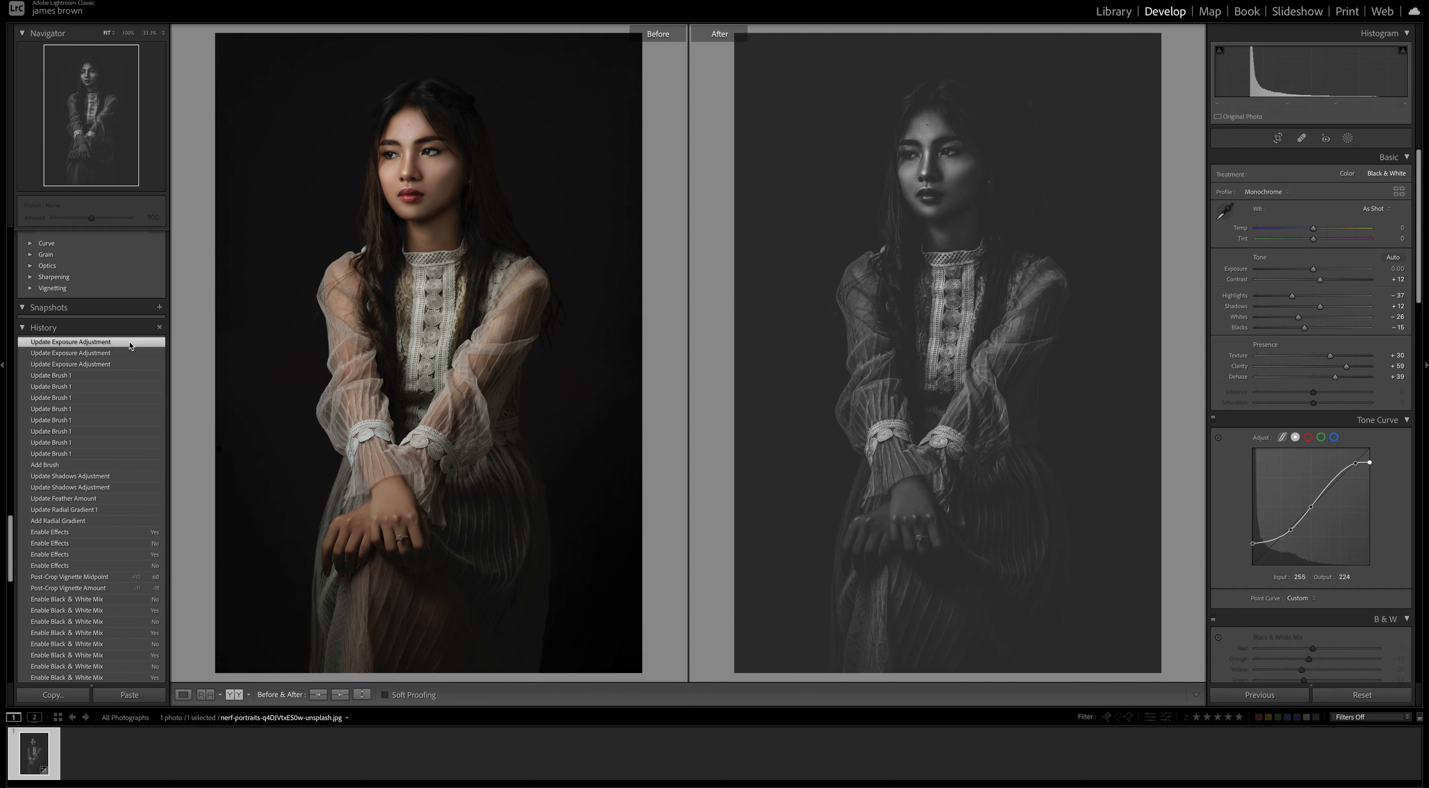